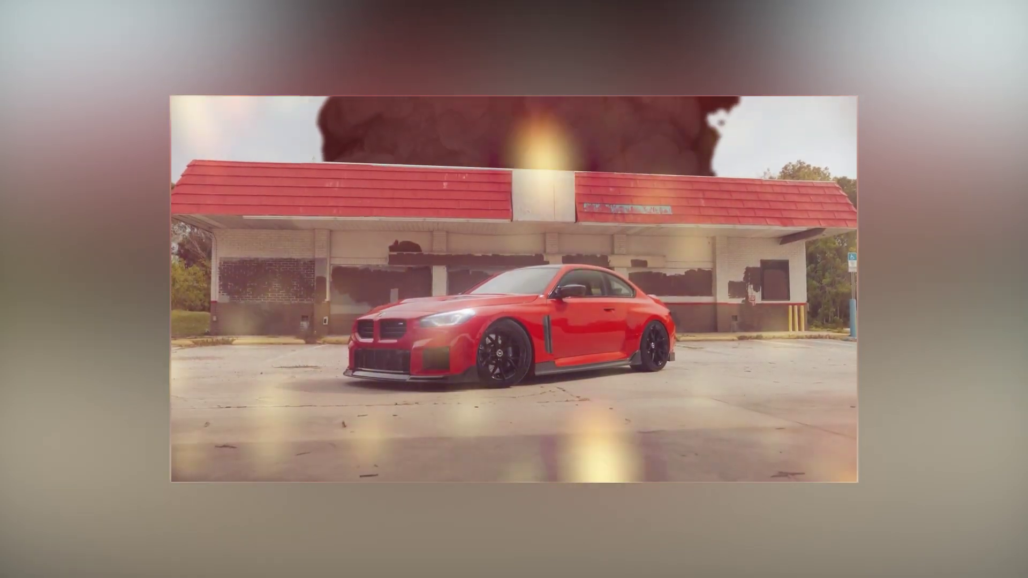
Run 3D camera tracking on M2.mp4 and create a null and camera from the track points on the roof's grey panel
key("space")
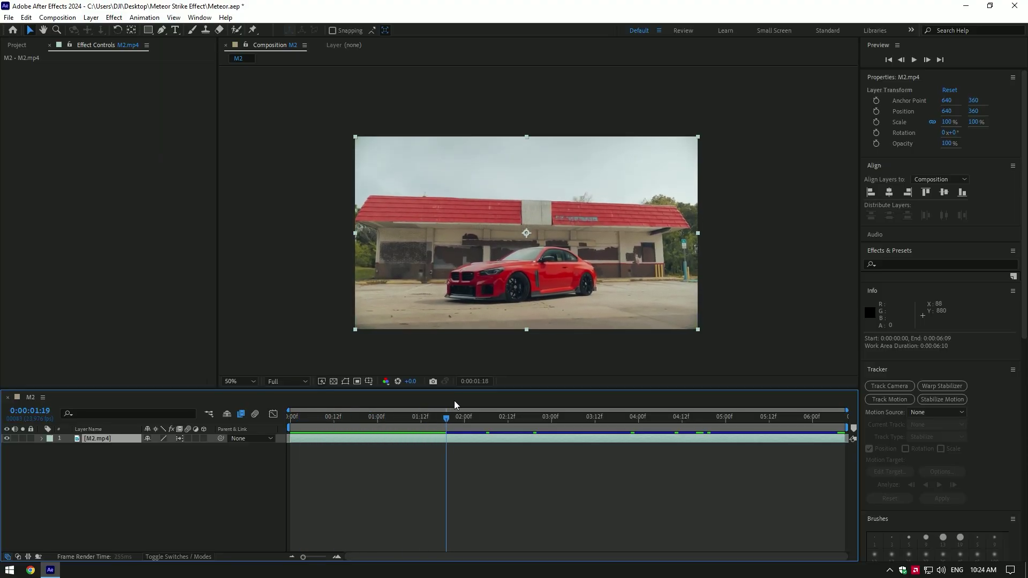
left_click_drag(454, 405, 426, 424)
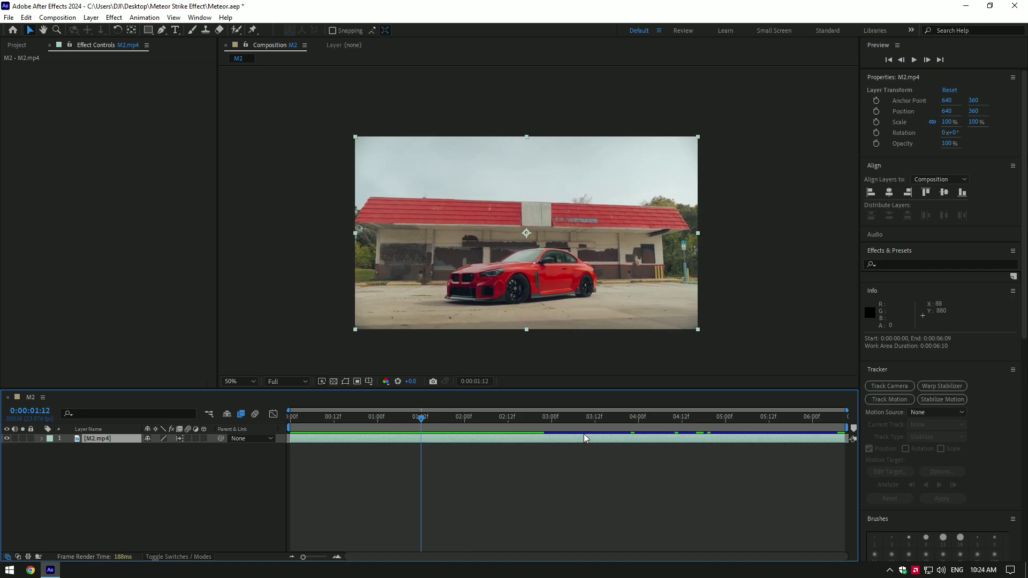
left_click(889, 386)
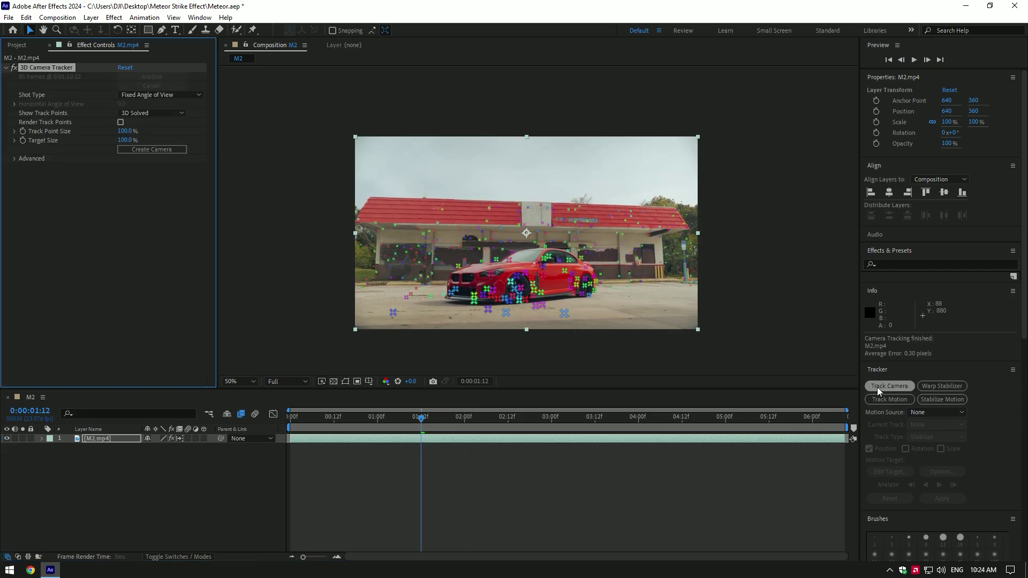
right_click(535, 217)
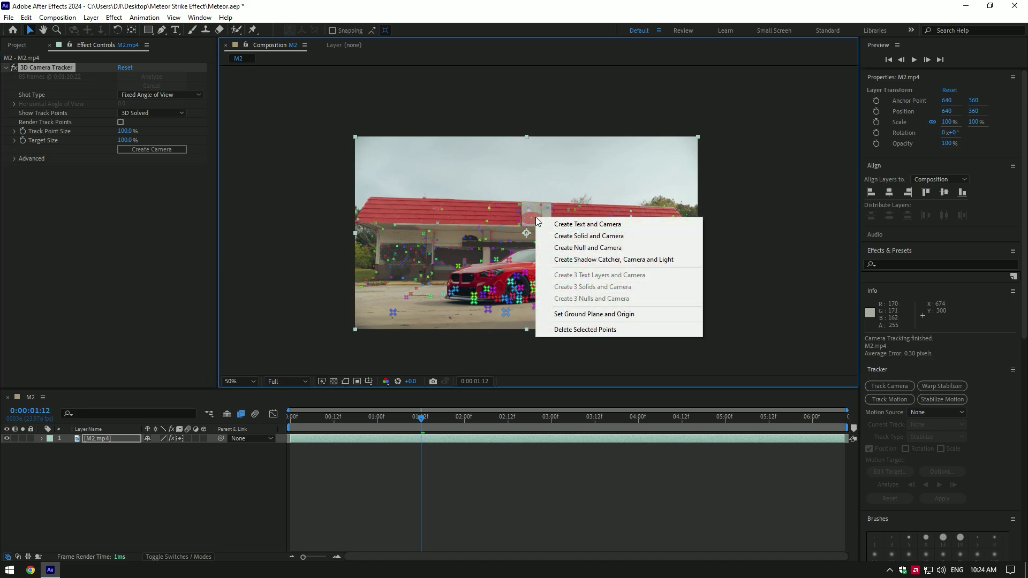
left_click(619, 250)
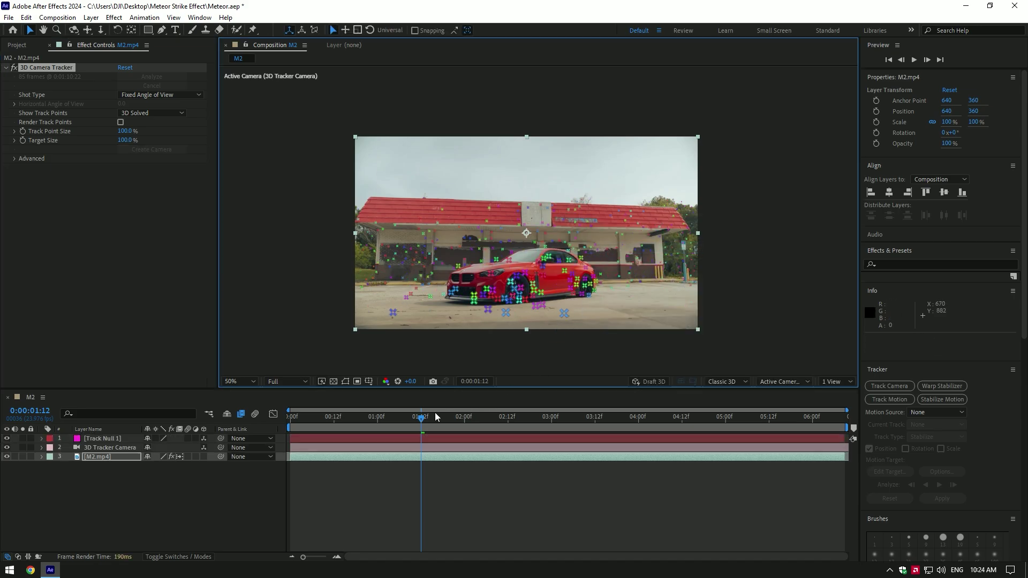
Add Meteor.mp4 from the project as the topmost layer of the M2 composition
left_click_drag(436, 413, 271, 414)
key("F2")
left_click(17, 47)
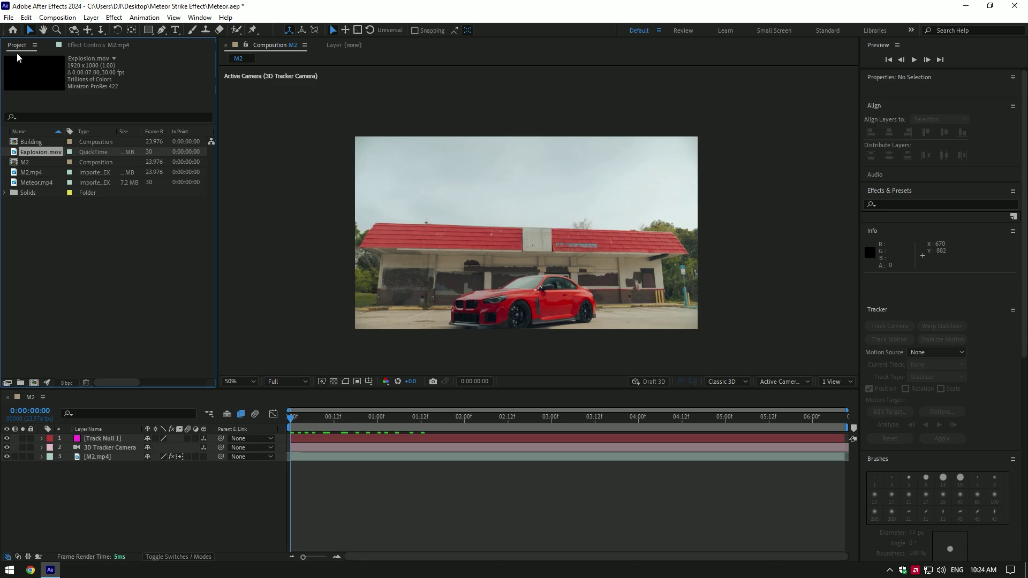
left_click_drag(32, 185, 104, 440)
scroll(360, 328, "down", 2)
Apply Keylight (1.2) to the meteor layer at 0:00:00:19 and sample the green background as the Screen Colour
left_click_drag(353, 421, 359, 440)
key("ctrl+space")
type("key")
key("Return")
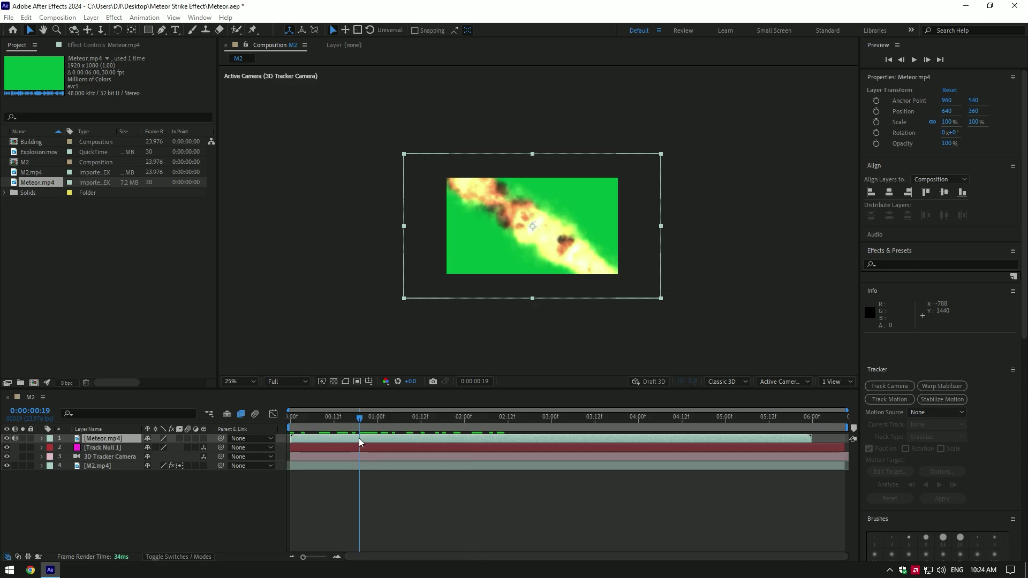
left_click(462, 232)
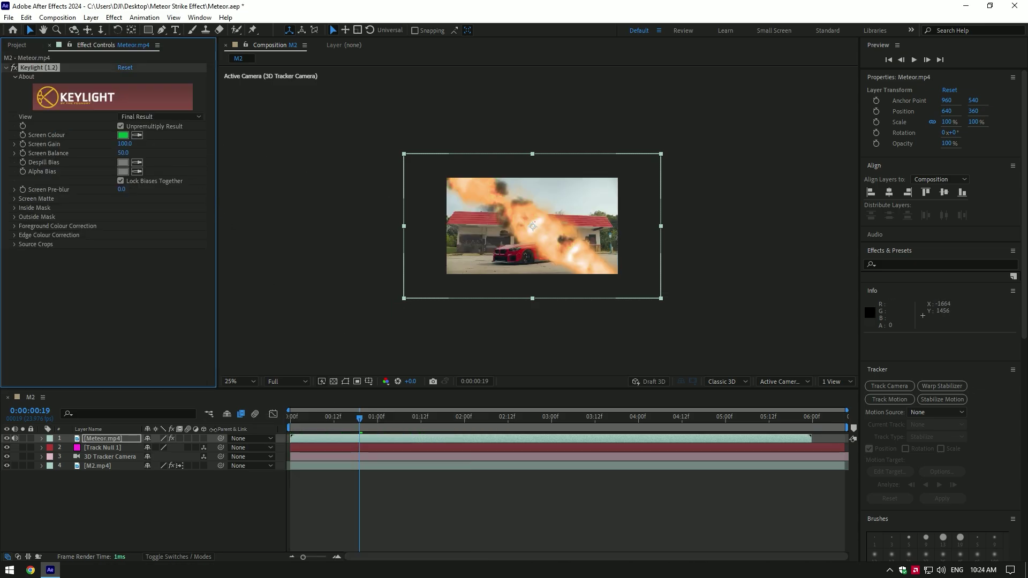
Parent the Meteor.mp4 layer to Track Null 1 and make it a 3D layer
left_click_drag(221, 441, 182, 451)
left_click(204, 440)
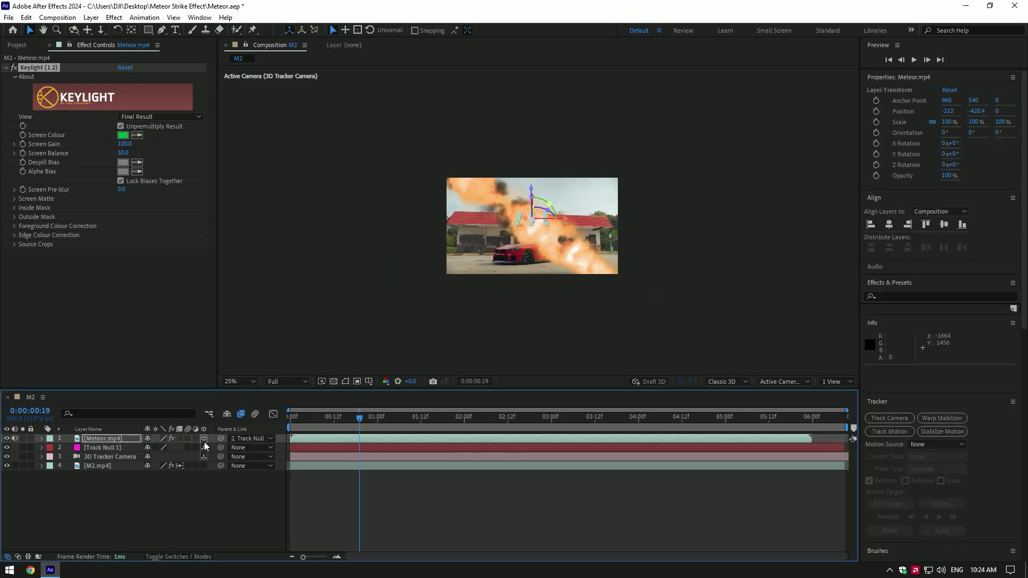
scroll(538, 219, "up", 2)
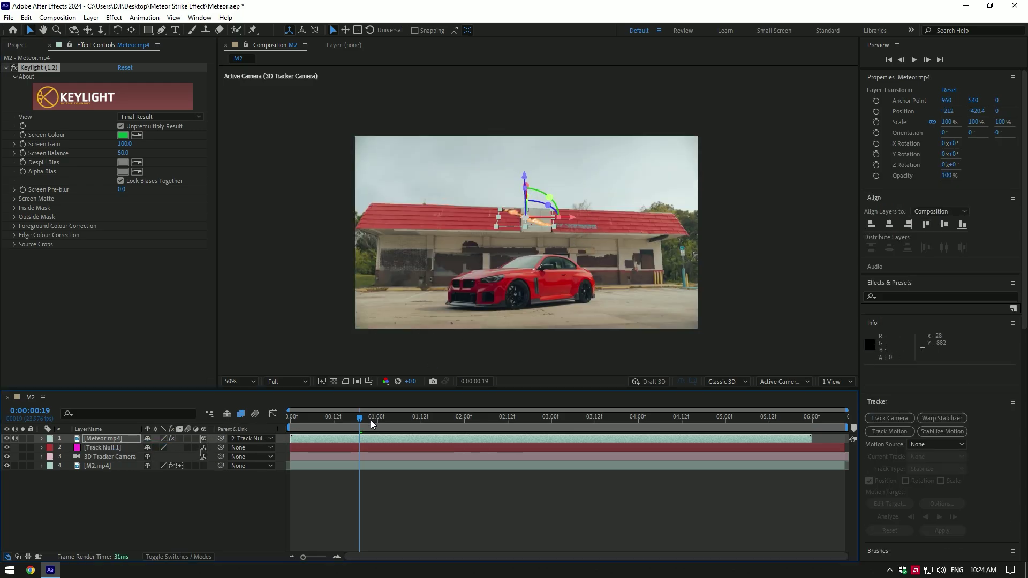
Set the meteor layer's scale to 714% and its X orientation to 52.9°, and preview the result
left_click_drag(528, 418, 315, 412)
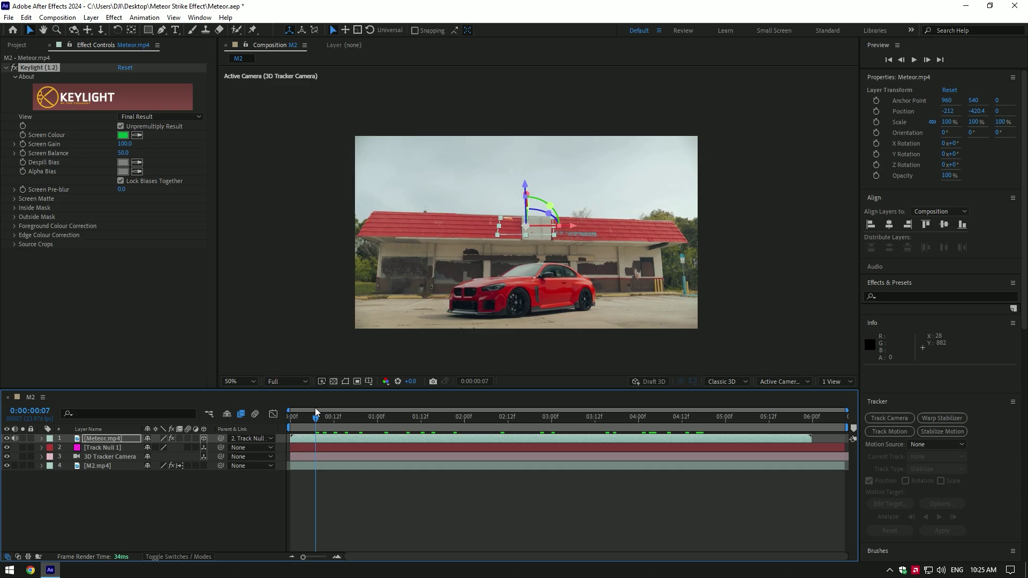
key("s")
left_click_drag(199, 448, 475, 320)
left_click_drag(526, 193, 526, 213)
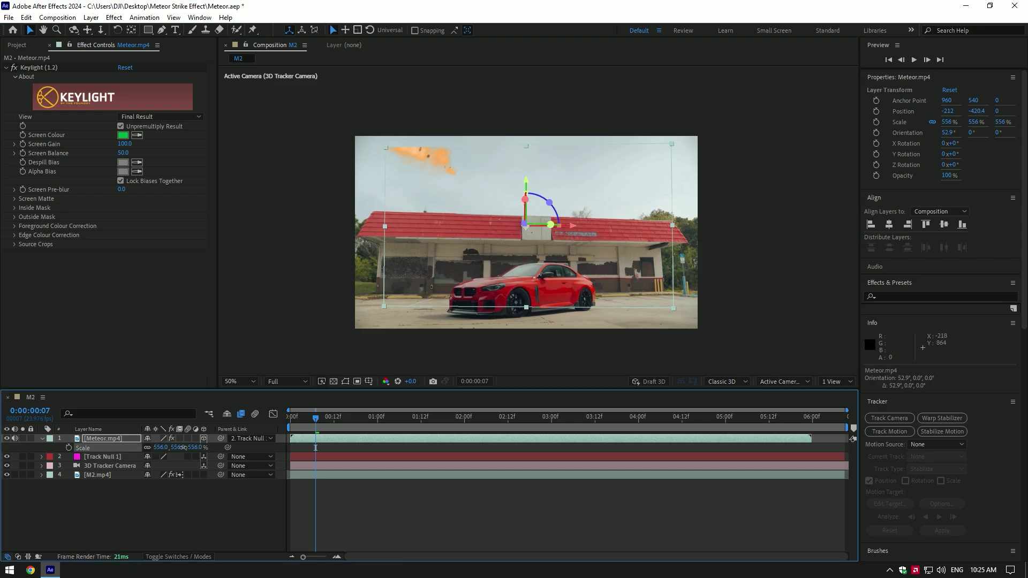
left_click_drag(161, 447, 278, 456)
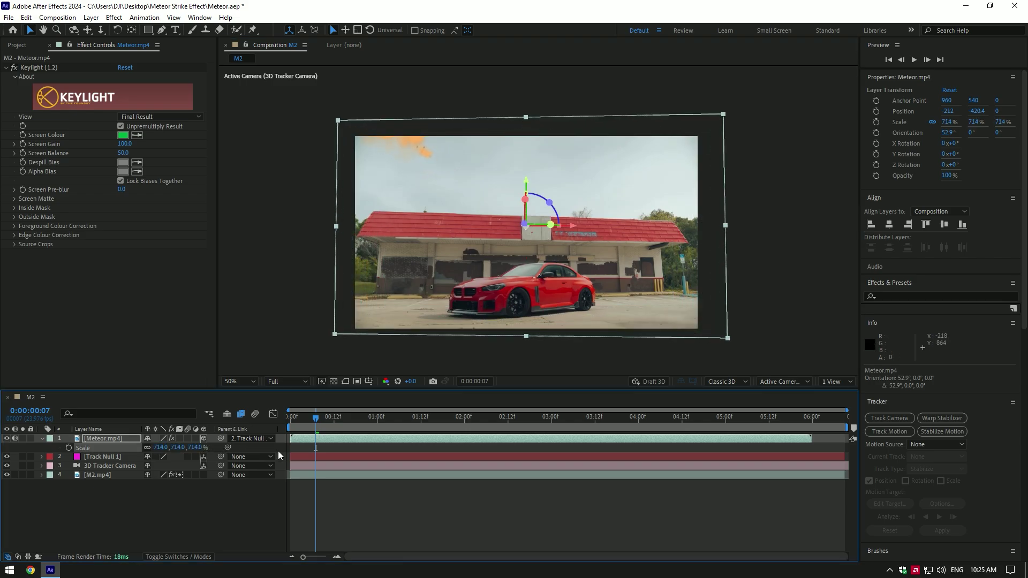
left_click(294, 428)
key("space")
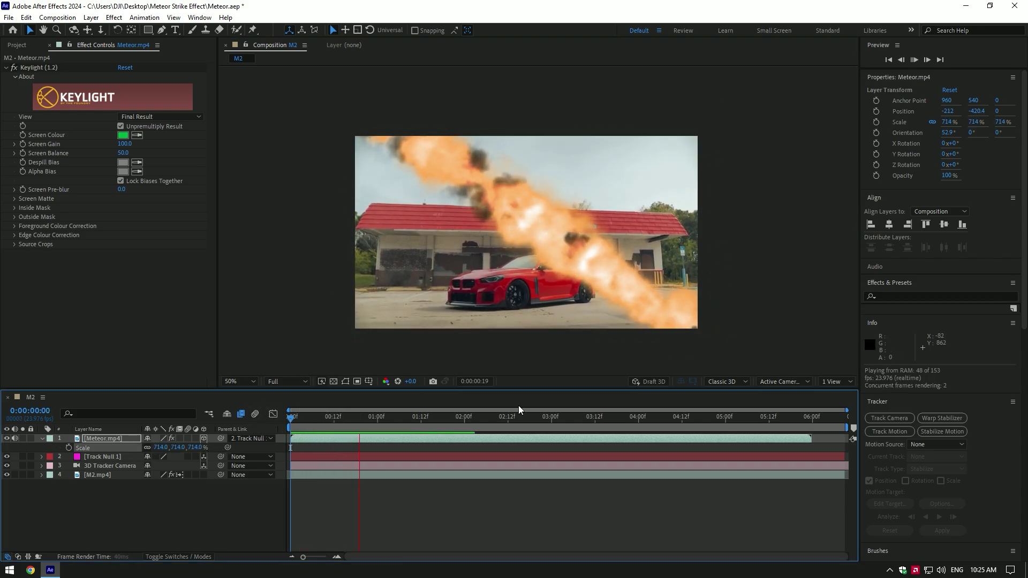
key("space")
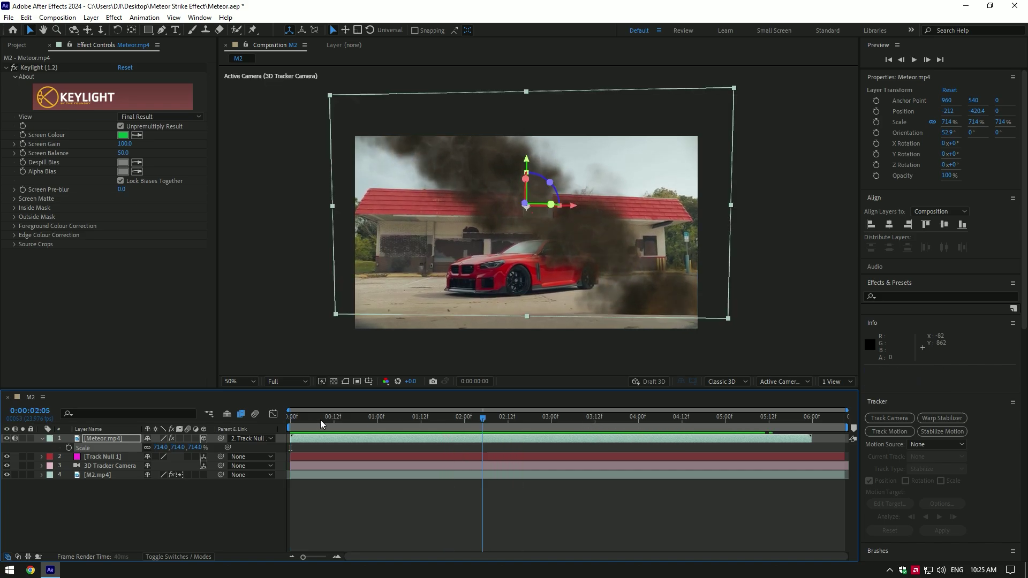
Time-stretch the Meteor.mp4 layer with a stretch factor of 80
left_click(305, 418)
right_click(347, 115)
mouse_move(386, 180)
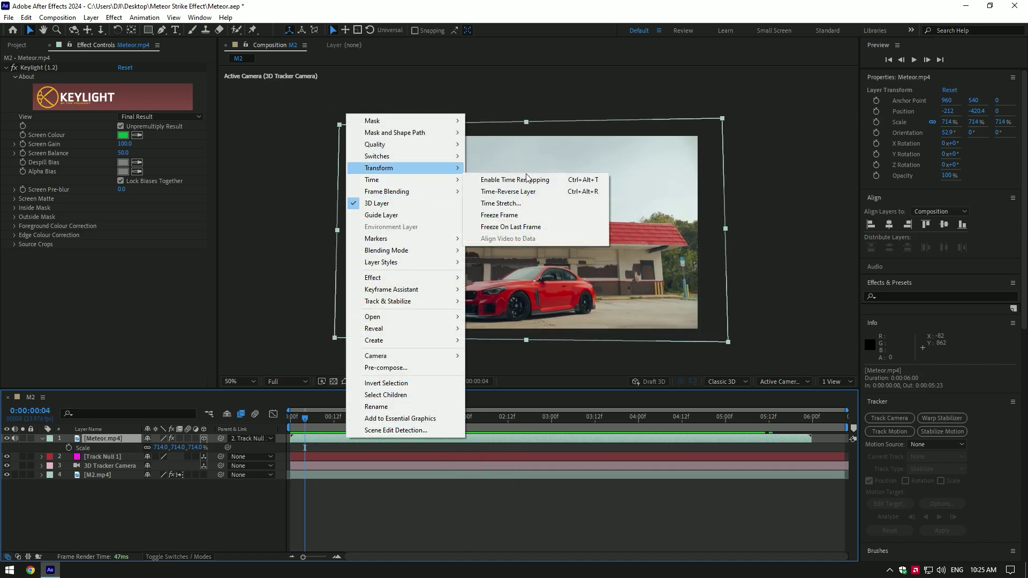
left_click(500, 203)
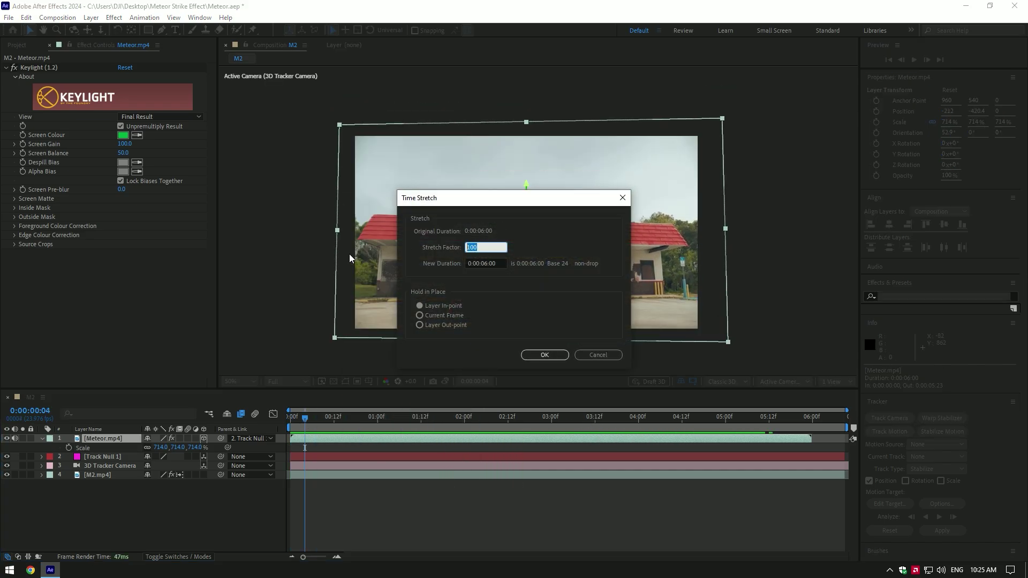
type("80")
key("Return")
Shift the Meteor.mp4 layer to start at 0:00:01:08 and play back its timing
left_click_drag(384, 439, 468, 440)
left_click_drag(374, 418, 445, 441)
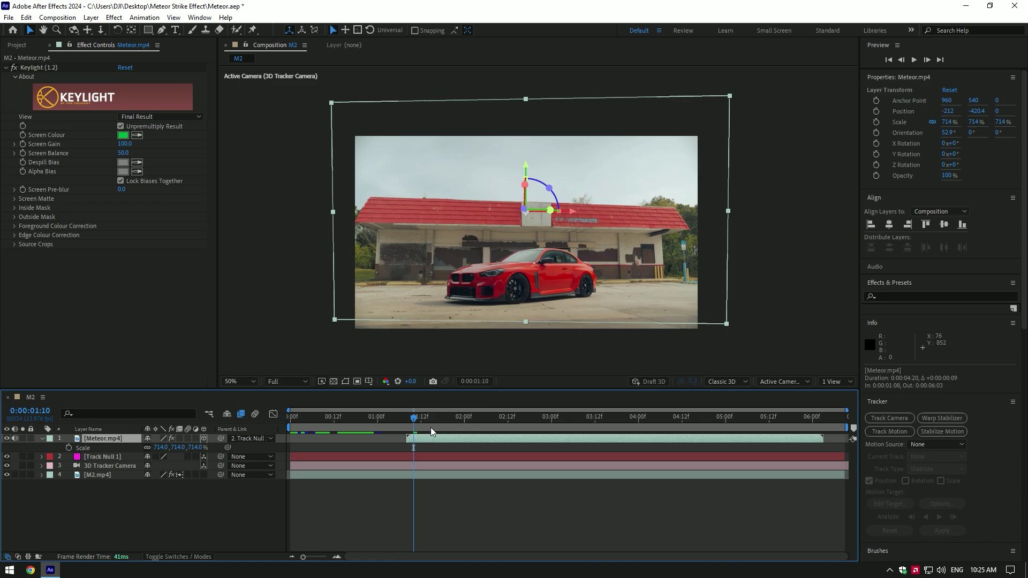
key("space")
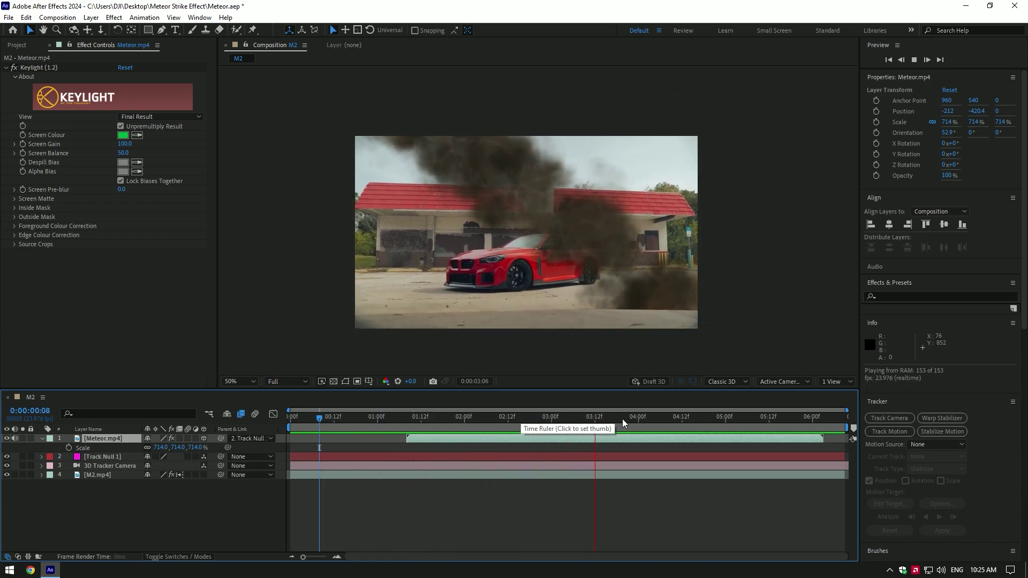
left_click_drag(622, 423, 512, 424)
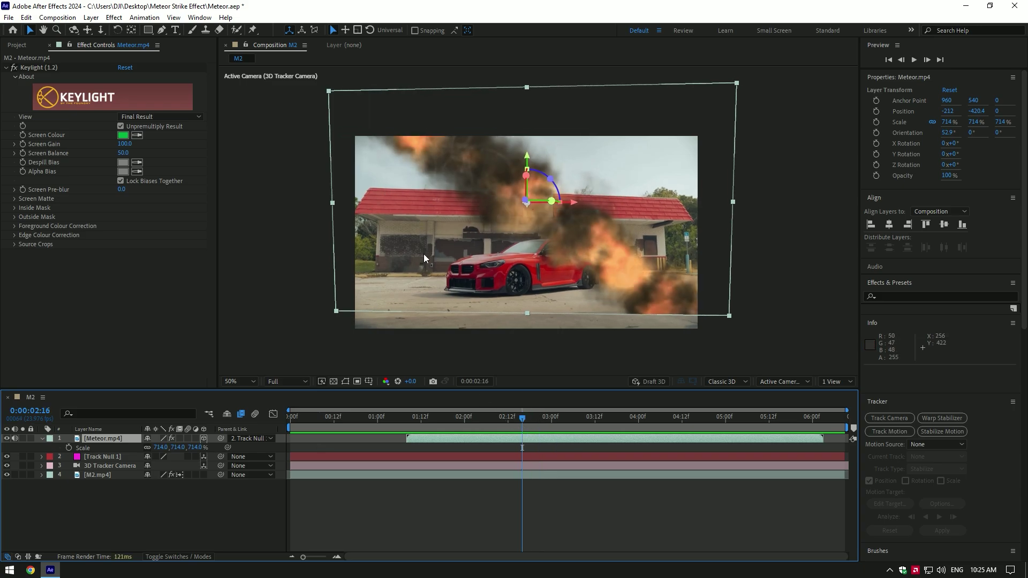
Duplicate the M2.mp4 layer, place the copy above all other layers and rename it Background
left_click(42, 439)
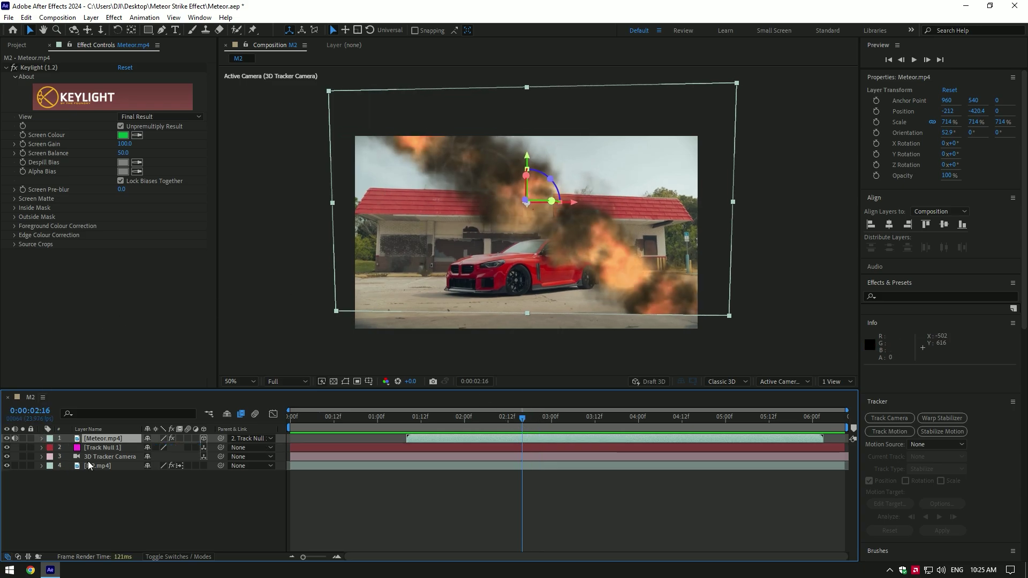
left_click(96, 468)
key("ctrl+d")
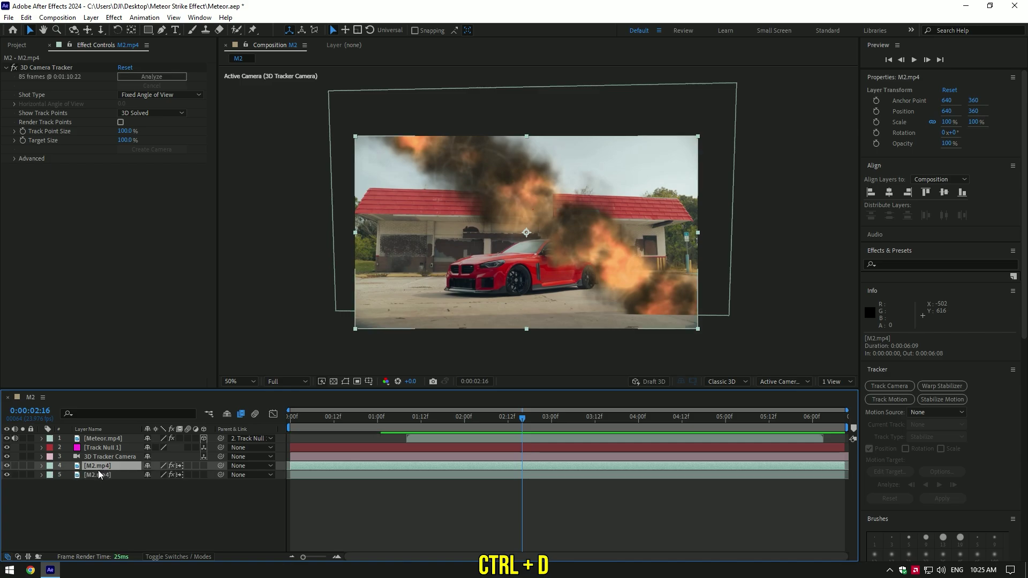
left_click_drag(102, 466, 98, 439)
right_click(98, 438)
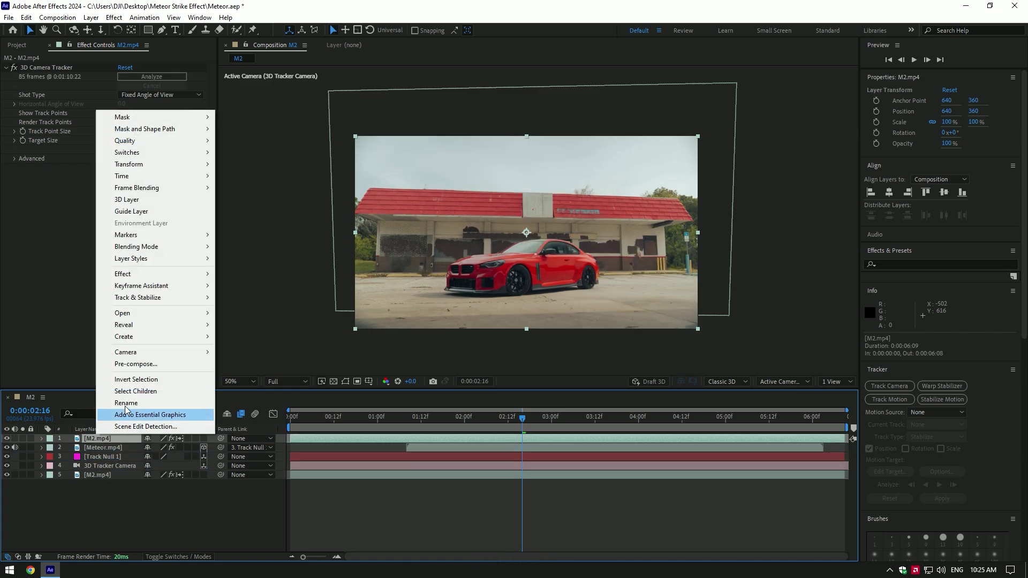
left_click(126, 403)
type("Background")
key("Return")
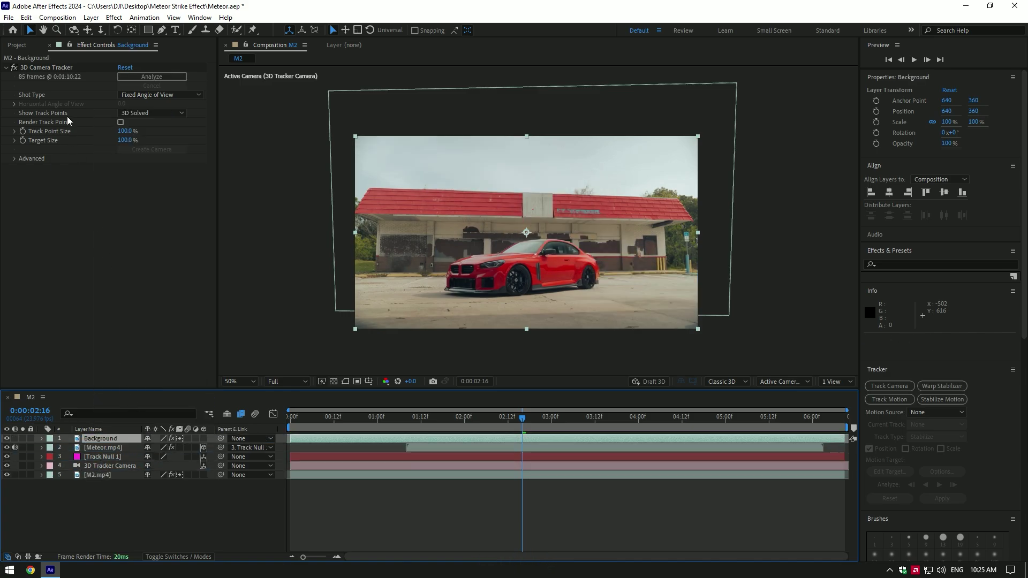
Replace the 3D Camera Tracker effect on the Background layer with Mocha AE and open the Mocha interface
left_click(49, 67)
key("Delete")
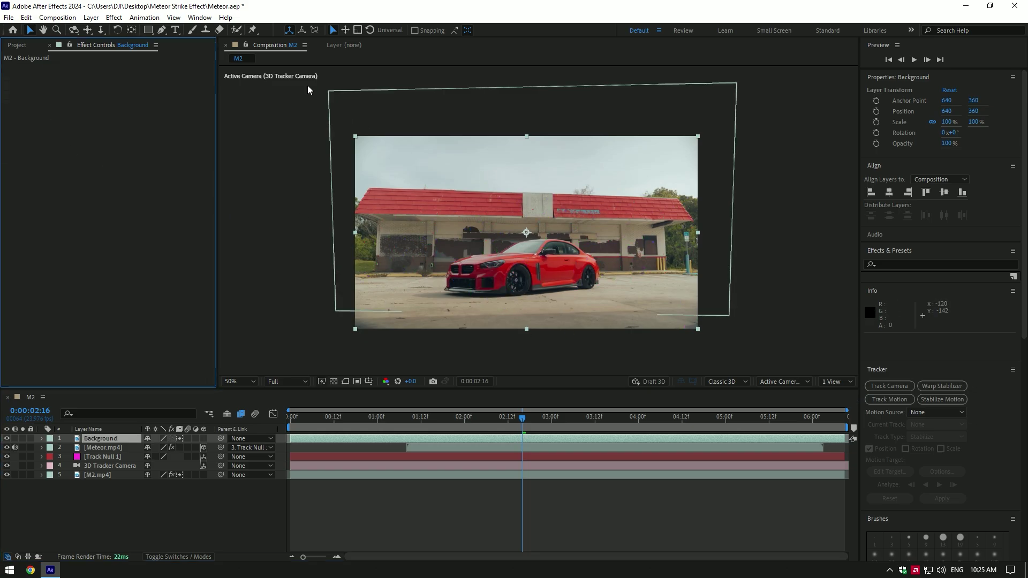
left_click(236, 29)
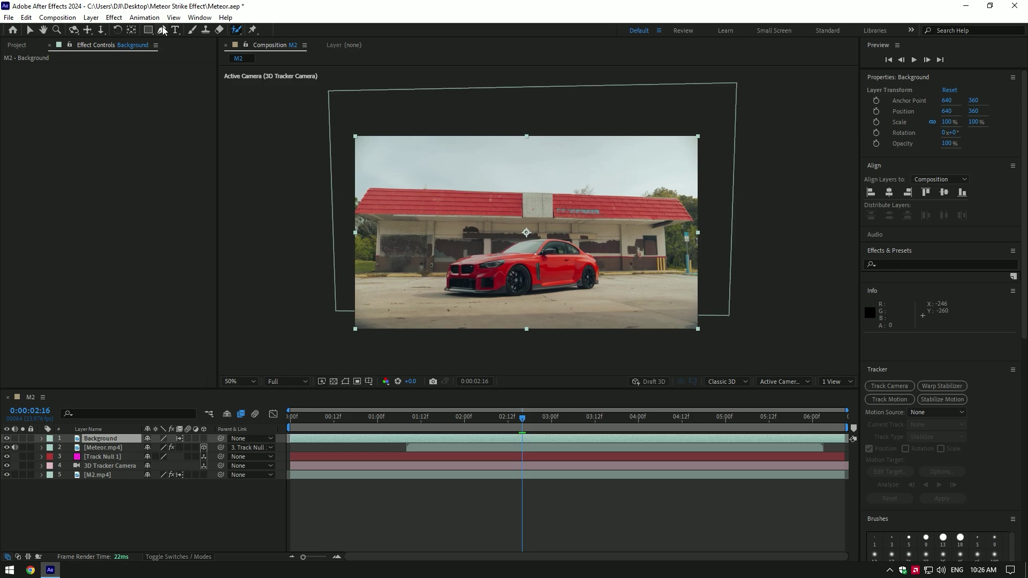
key("v")
key("ctrl+space")
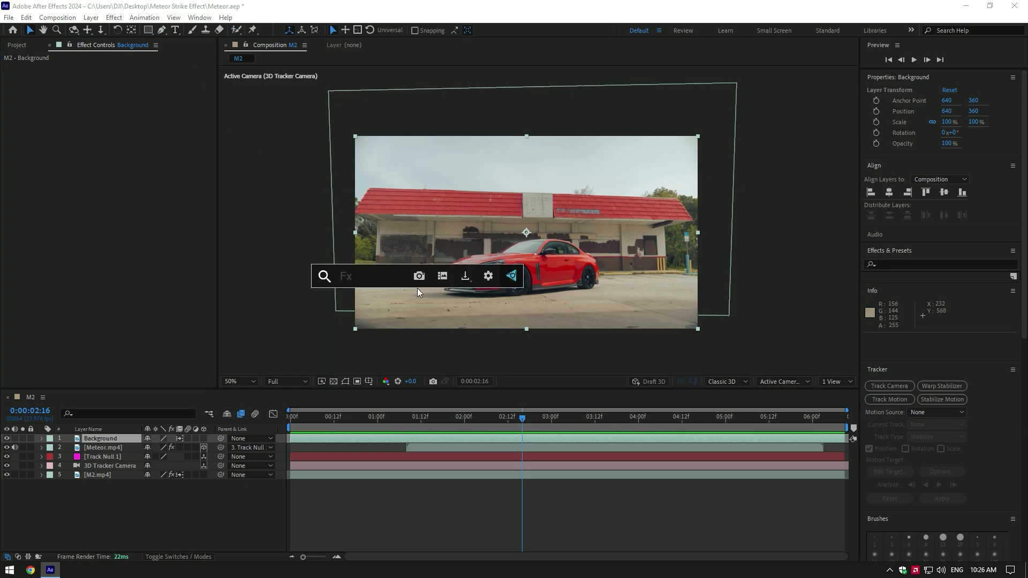
type("mocha")
key("Down")
key("Return")
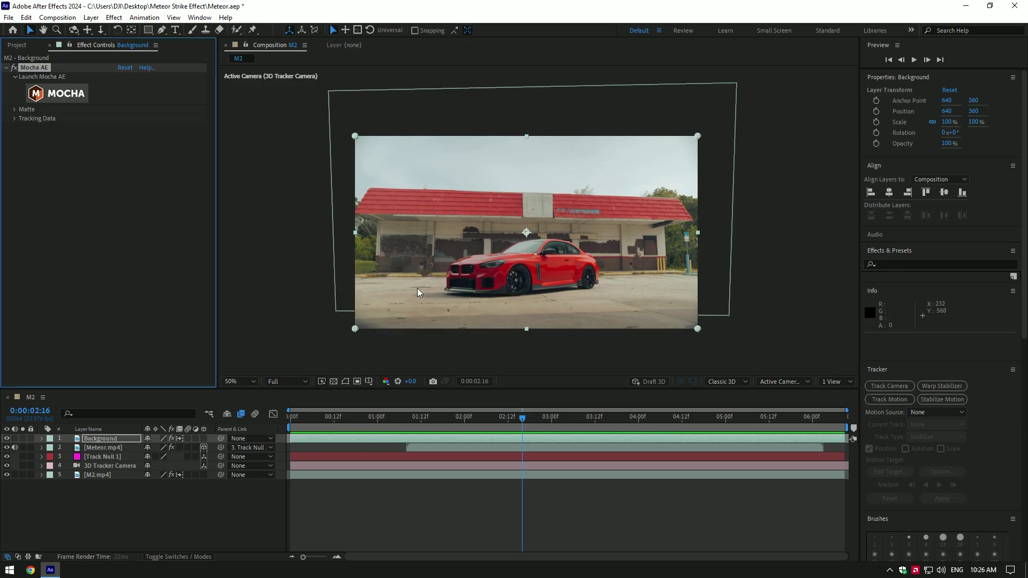
left_click(69, 94)
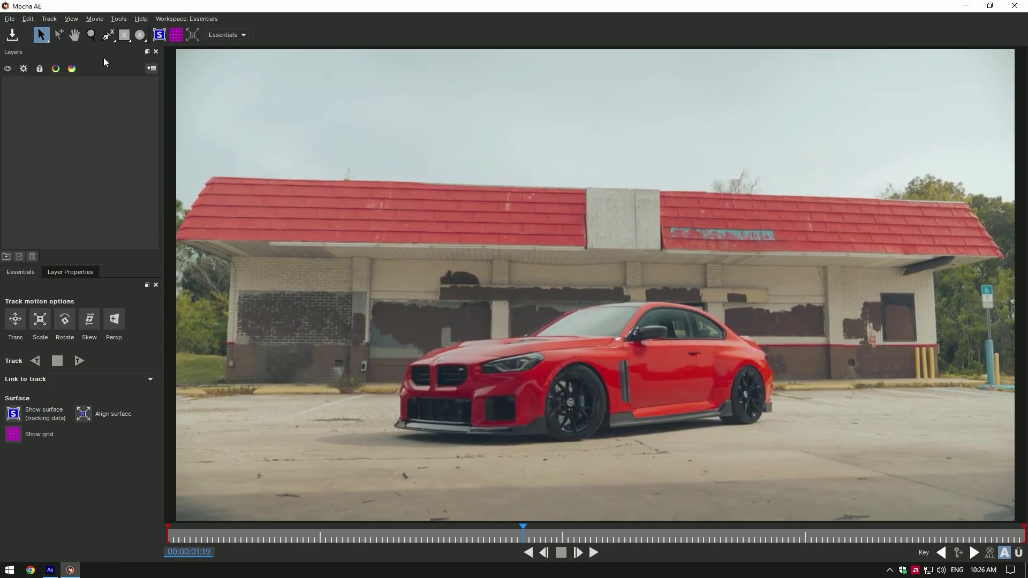
Draw a closed spline around the building and parking lot, following the roofline and extending beyond the frame's lower edge
left_click(107, 34)
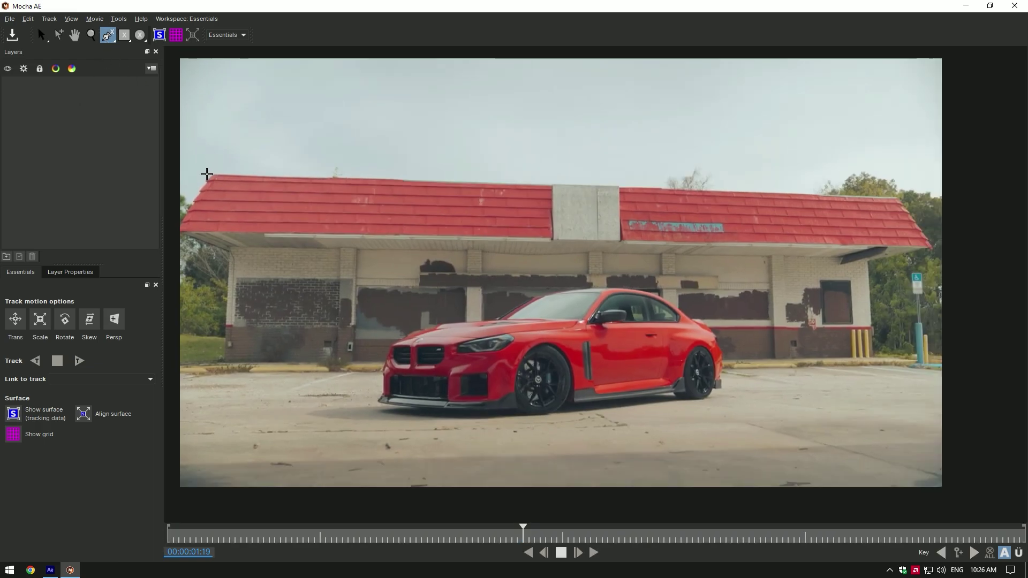
left_click(182, 230)
left_click(212, 174)
left_click(540, 186)
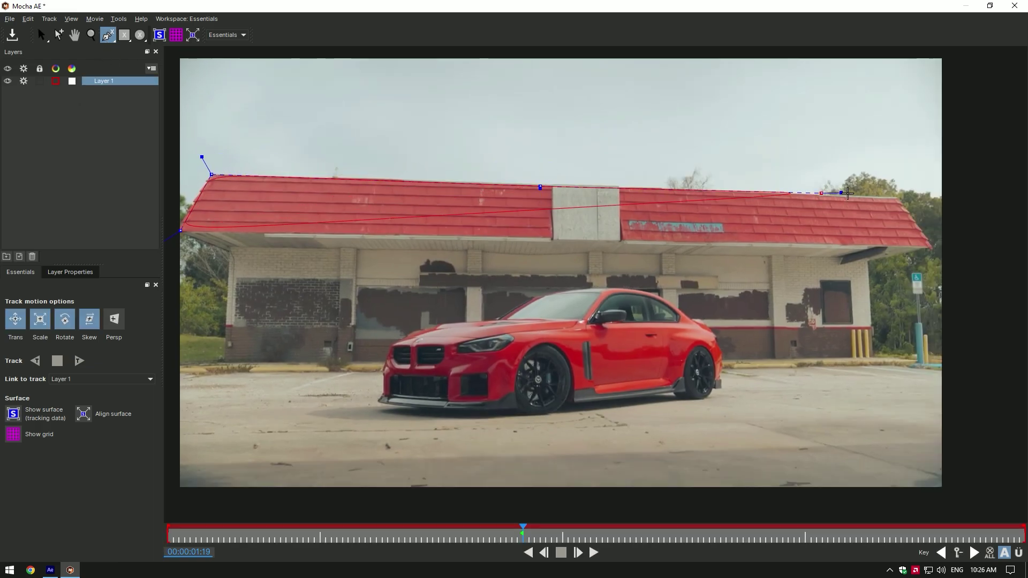
left_click(899, 197)
left_click(907, 209)
left_click(932, 248)
left_click(869, 262)
left_click(874, 341)
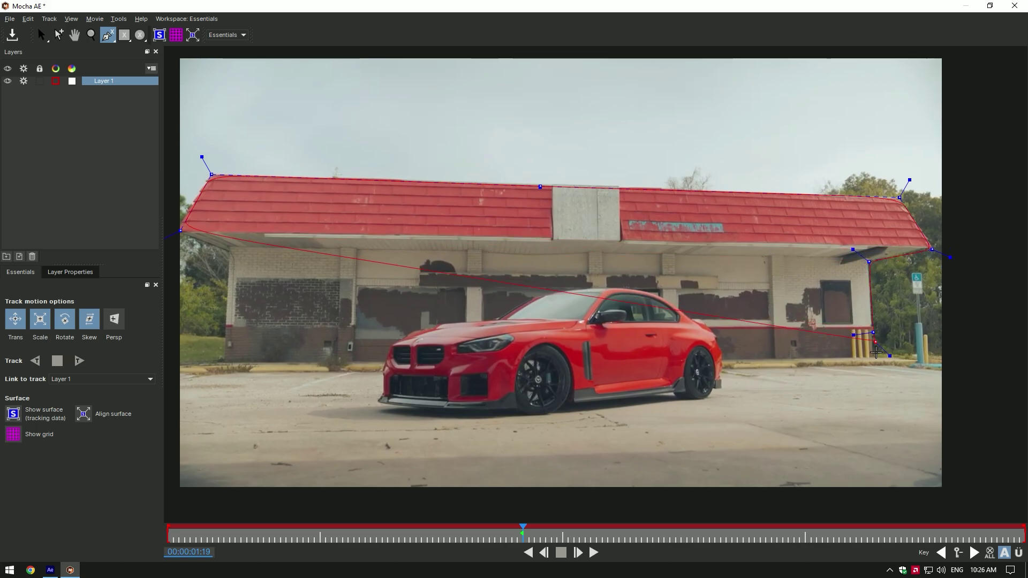
scroll(938, 363, "down", 3)
left_click(961, 495)
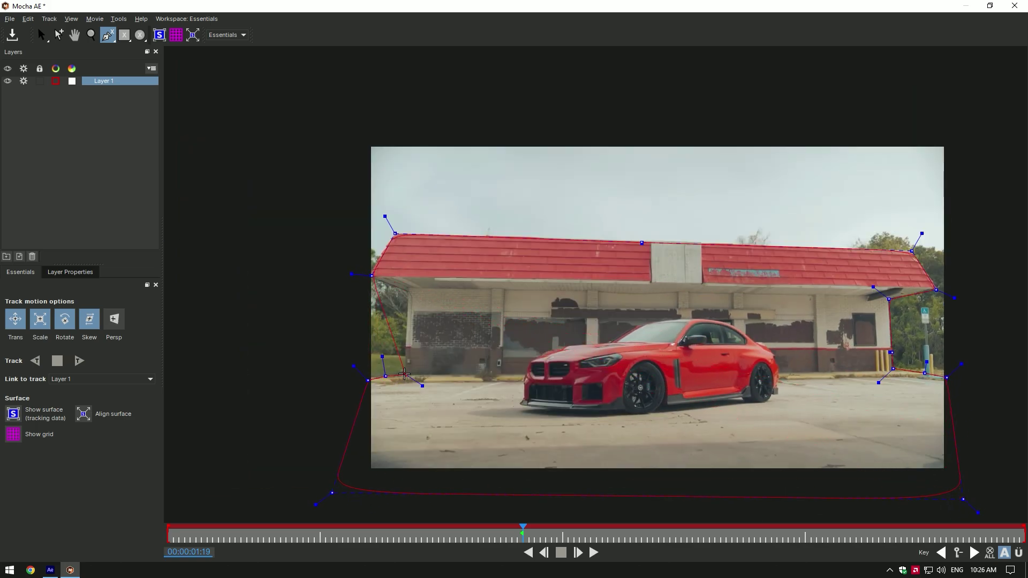
right_click(371, 274)
Inspect the spline along the building's outline and nudge its point on the roof's upper edge beside the grey panel
key("x")
scroll(381, 281, "up", 3)
left_click_drag(399, 269, 431, 260)
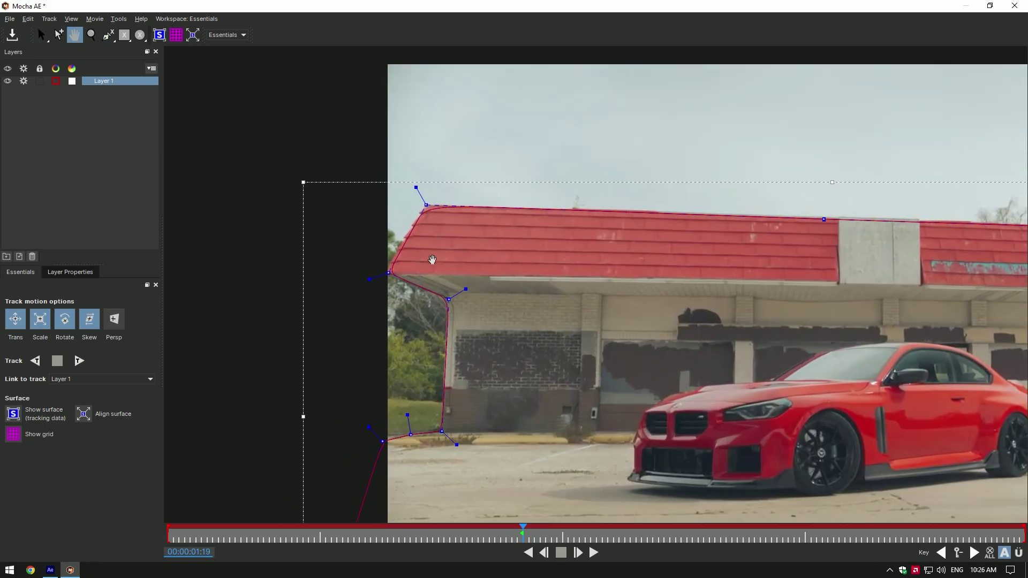
key("x")
left_click_drag(846, 307, 498, 271)
left_click_drag(475, 182, 473, 178)
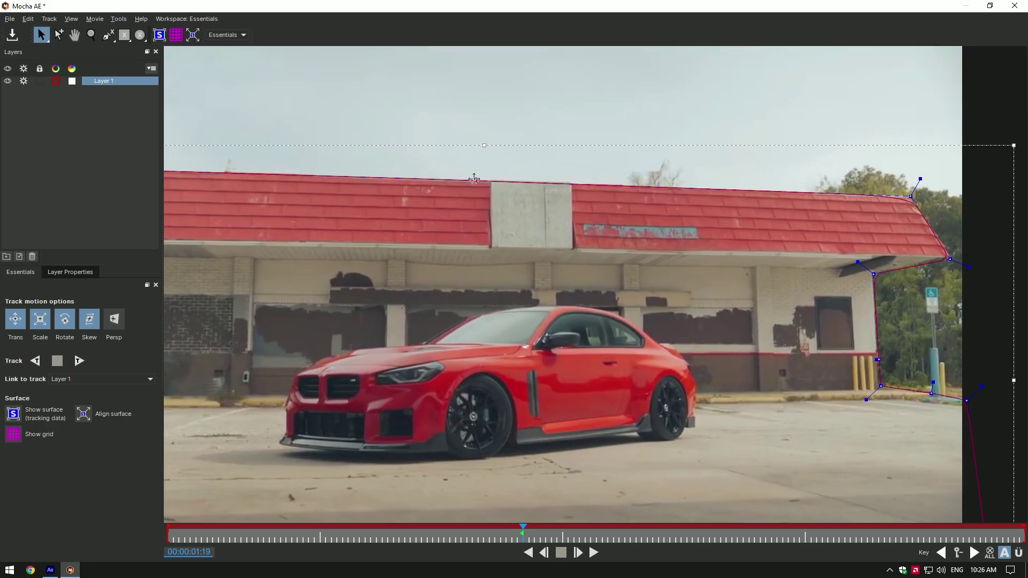
Refine the spline point at the roof's far upper corner and track the layer forward to the clip's end with perspective enabled
left_click_drag(913, 195, 916, 191)
scroll(809, 359, "down", 3)
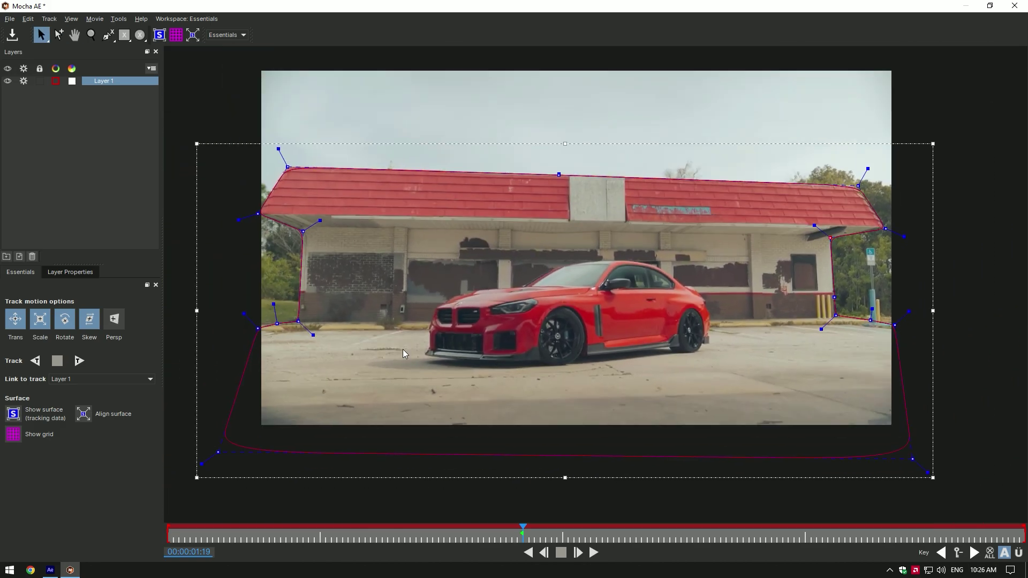
left_click(83, 363)
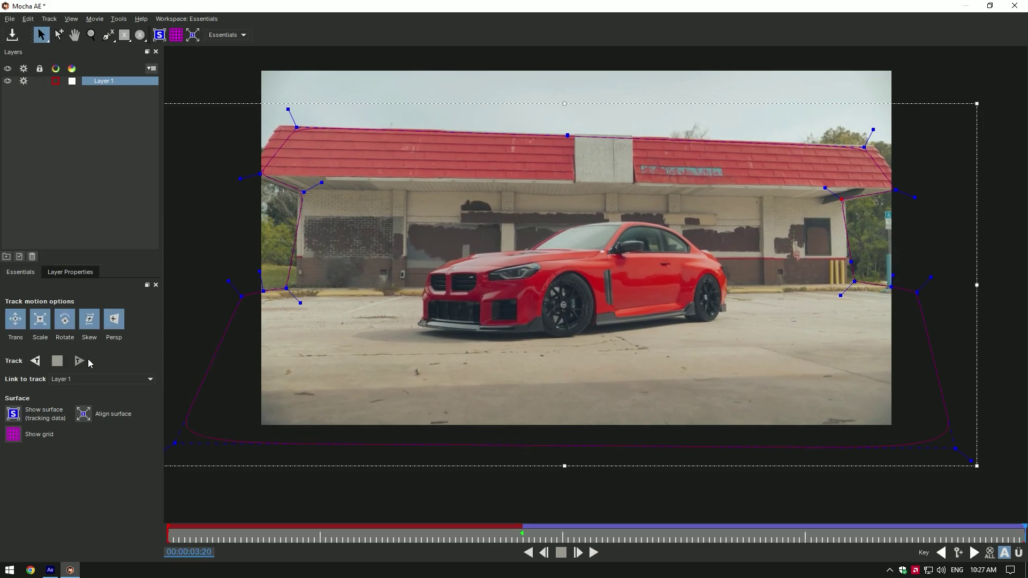
Realign the spline's points with the roofline and building corners at the clip's last frame, and track the layer backward
left_click_drag(297, 128, 275, 122)
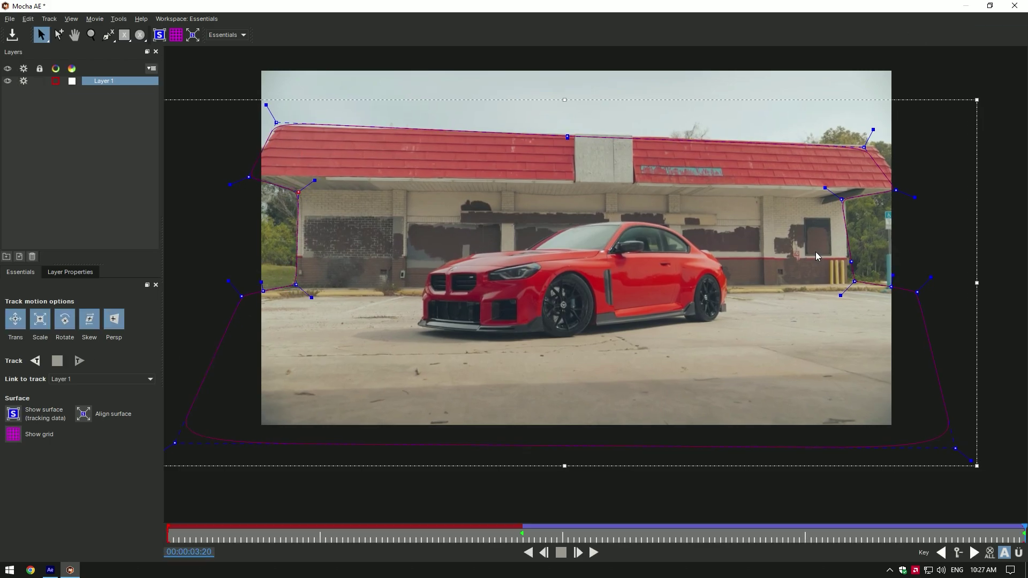
left_click_drag(854, 282, 846, 282)
left_click_drag(851, 262, 849, 261)
left_click_drag(842, 199, 846, 198)
left_click_drag(864, 148, 878, 146)
left_click_drag(566, 136, 583, 134)
left_click(41, 366)
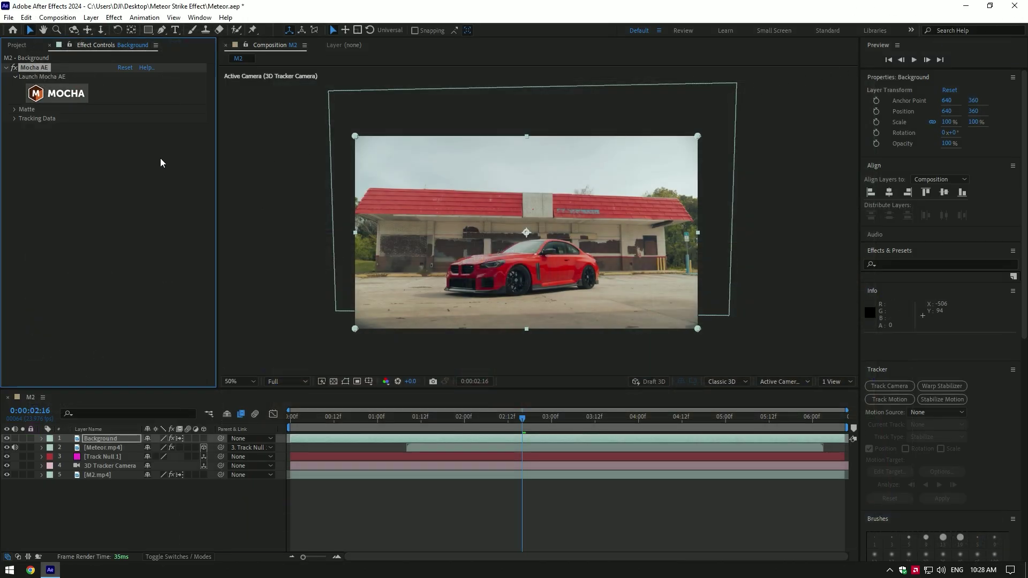
Create AE masks from the Mocha matte on the Background layer and check the result around 0:00:01:23
left_click(14, 110)
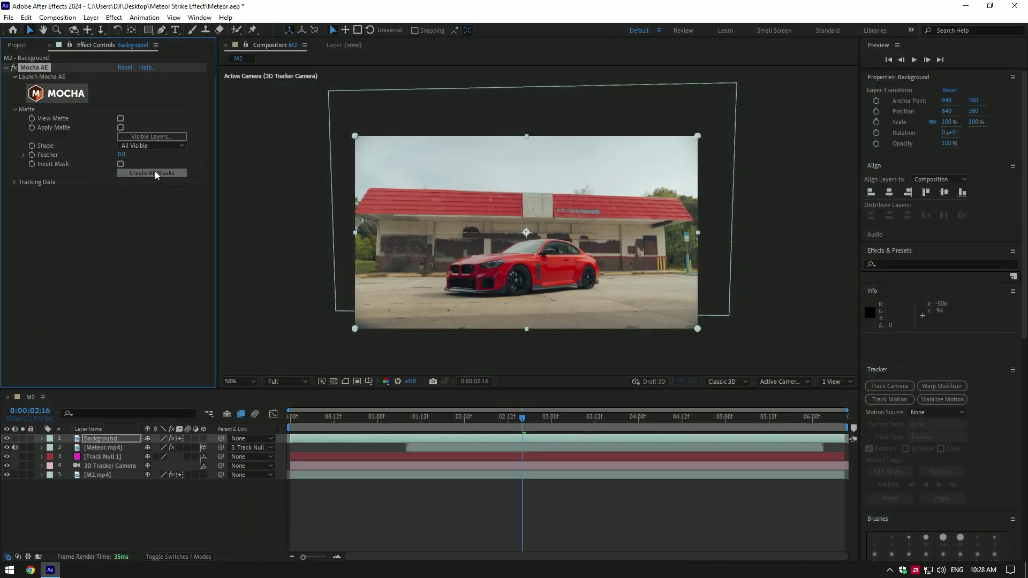
left_click(156, 174)
mouse_move(508, 421)
left_mouse_down()
mouse_move(335, 417)
mouse_move(728, 417)
mouse_move(492, 426)
left_mouse_up()
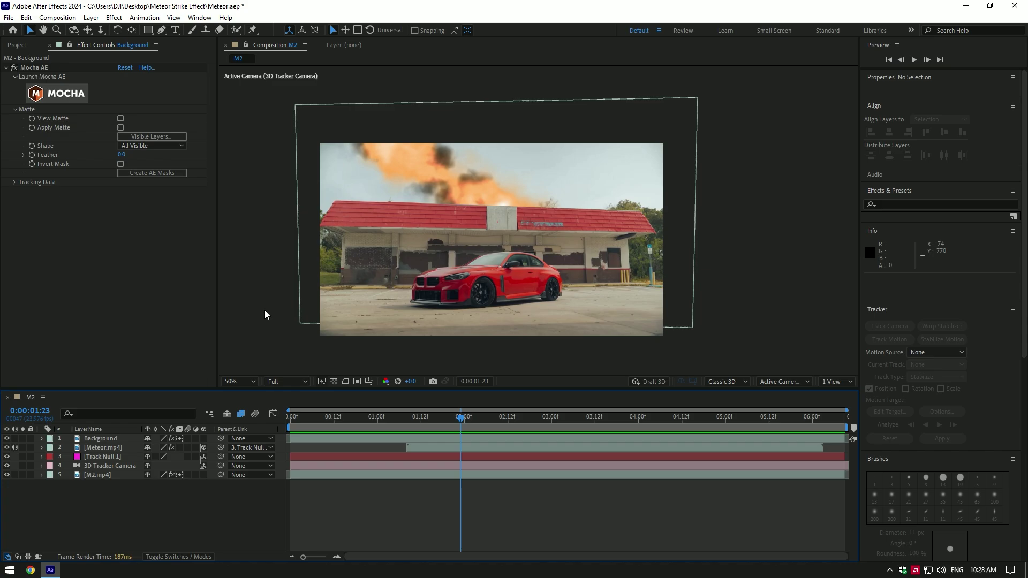
Place Explosion.mov directly beneath the Background layer and trim it to run from 0:00:01:23 to 0:00:06:08
left_click(22, 47)
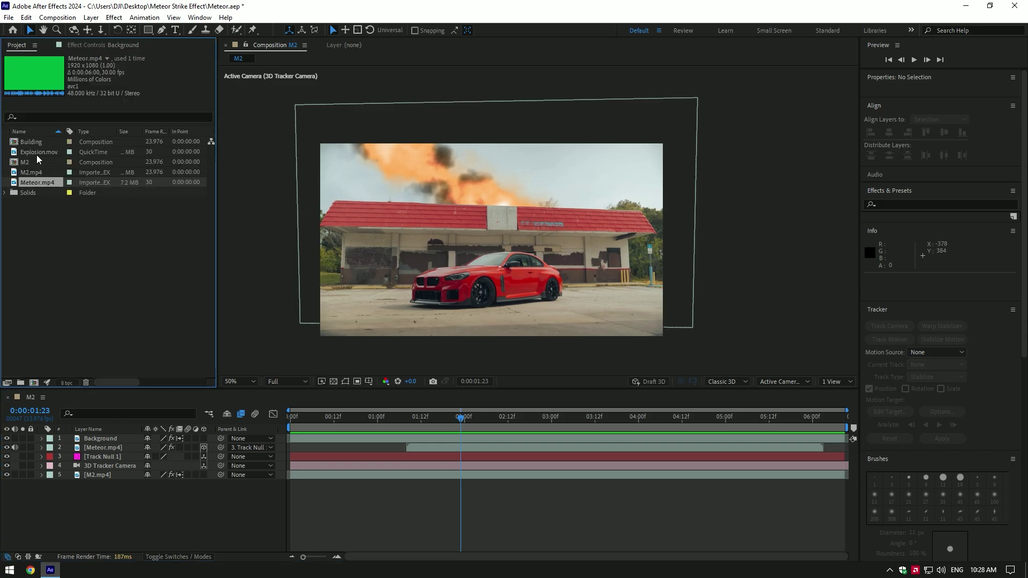
left_click_drag(39, 153, 102, 451)
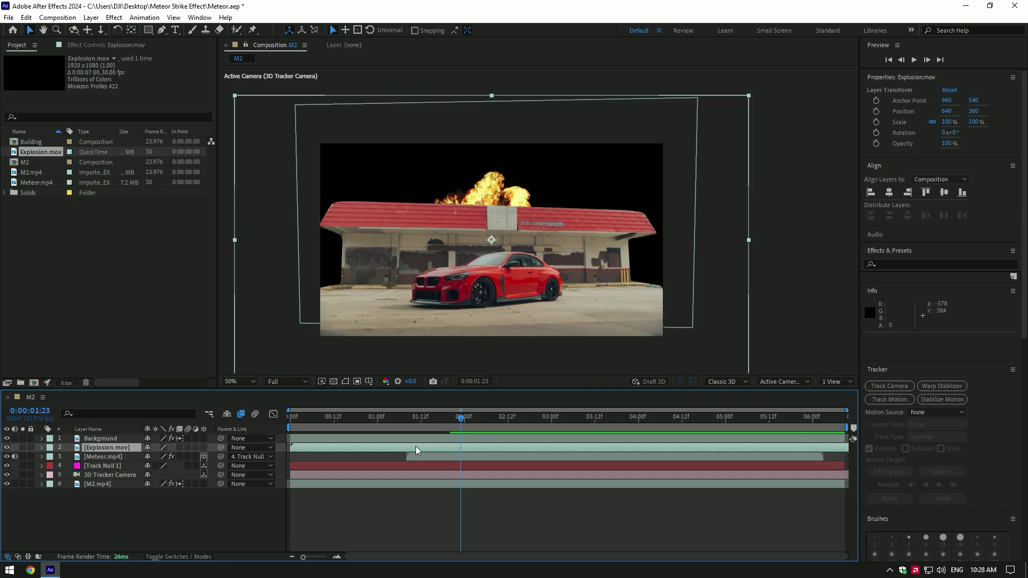
left_click_drag(417, 450, 465, 448)
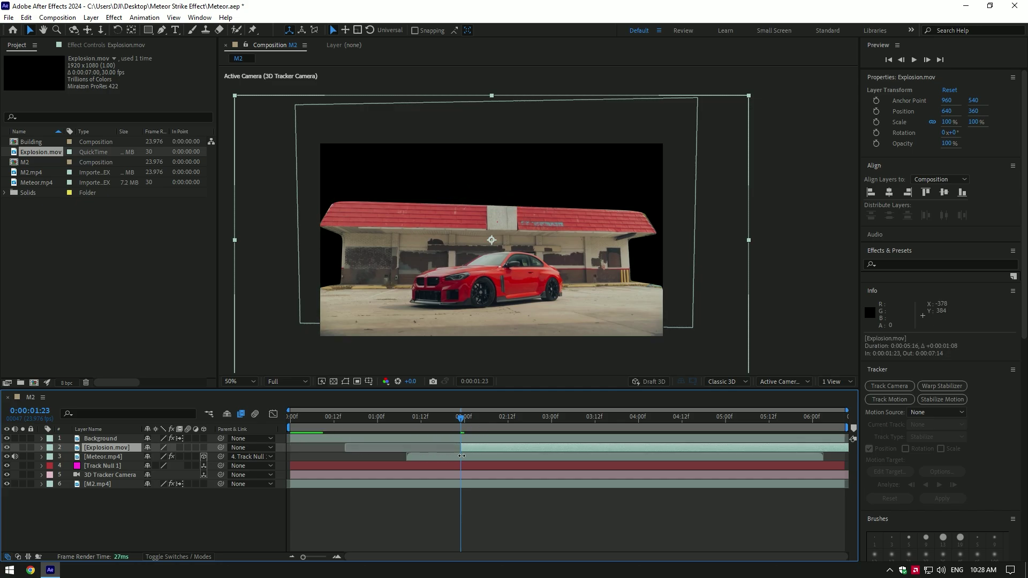
key("space")
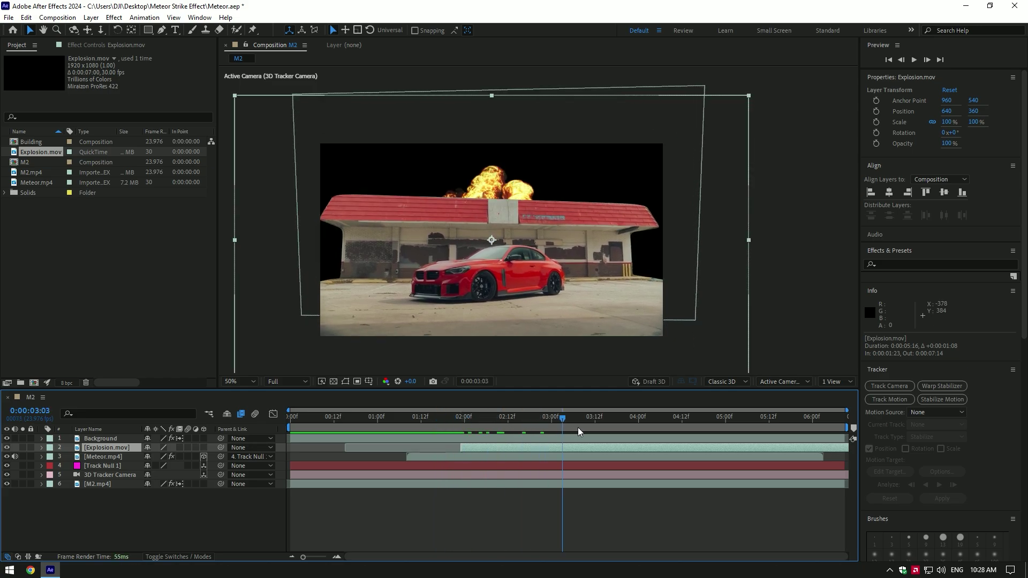
left_click_drag(654, 428, 811, 429)
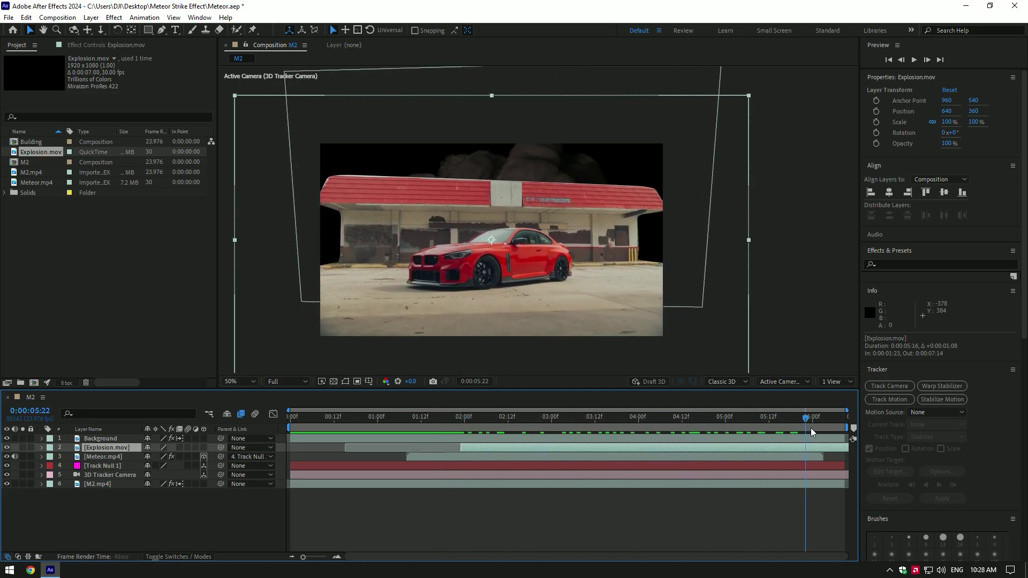
left_click(93, 447)
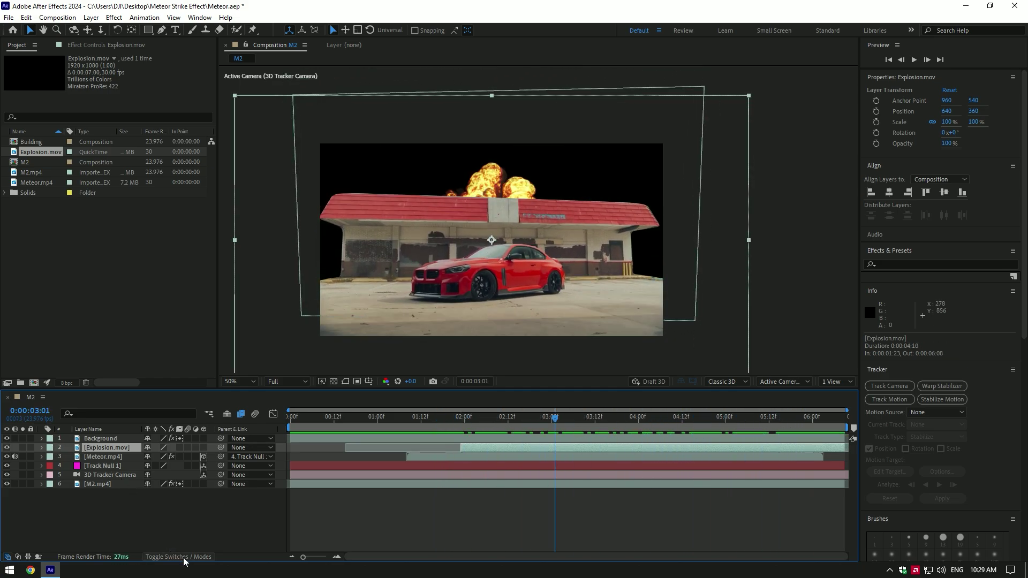
Set the Explosion.mov layer's blending mode to Screen
left_click(183, 558)
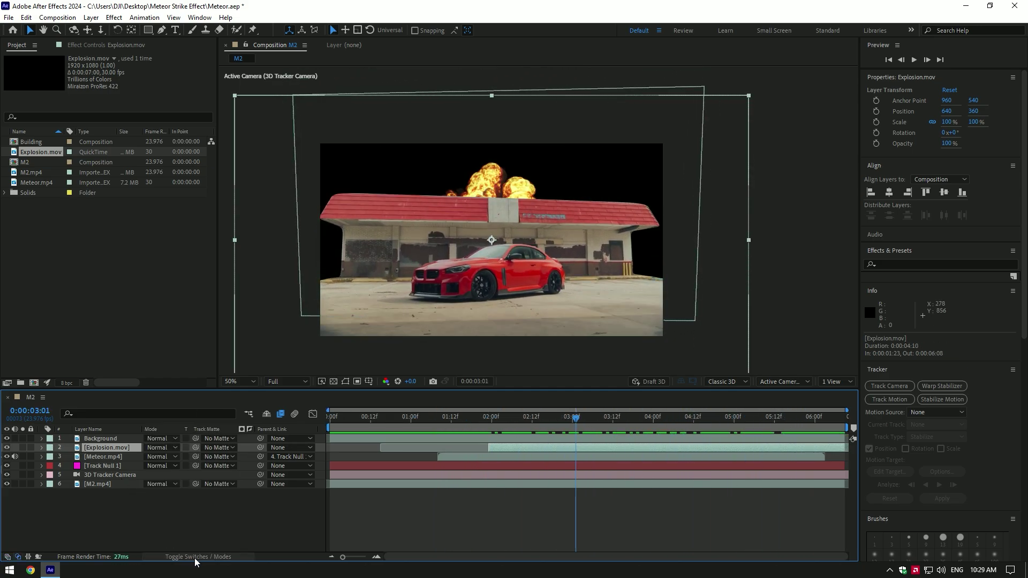
left_click(158, 448)
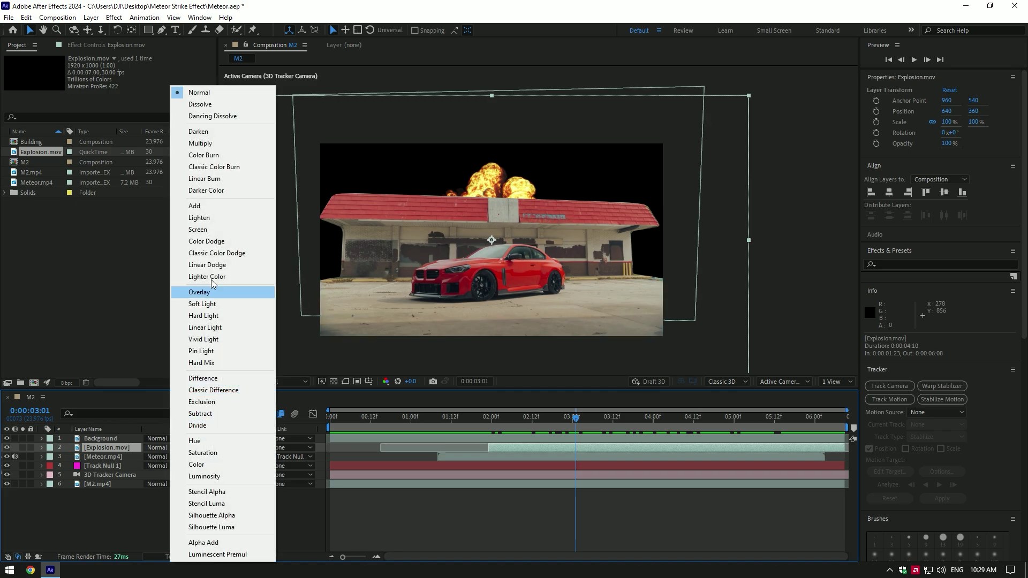
left_click(203, 231)
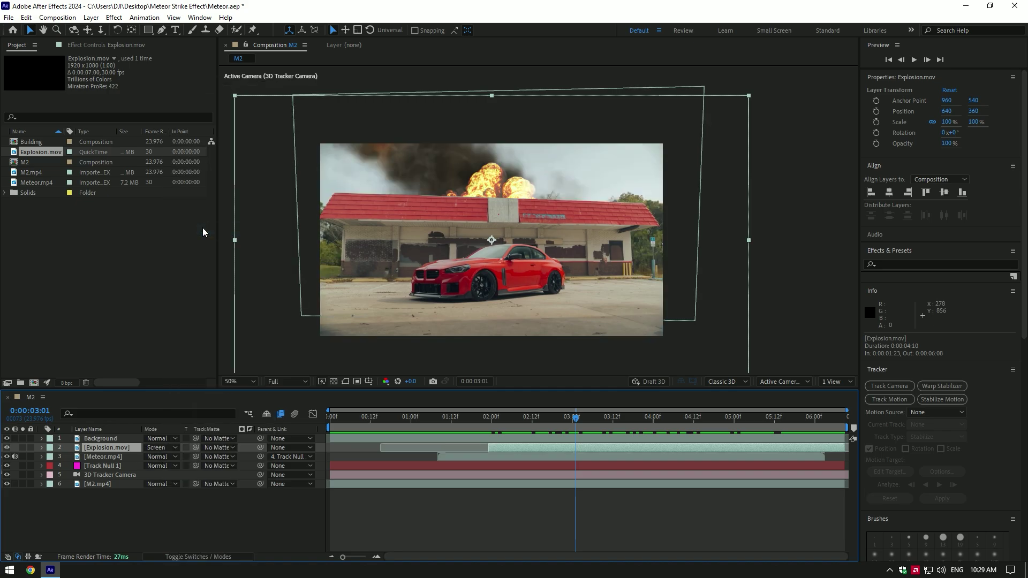
left_click(205, 558)
Parent the Explosion.mov layer to Track Null 1 and make it a 3D layer
mouse_move(557, 416)
left_mouse_down()
mouse_move(413, 417)
mouse_move(683, 416)
mouse_move(551, 416)
mouse_move(576, 417)
left_mouse_up()
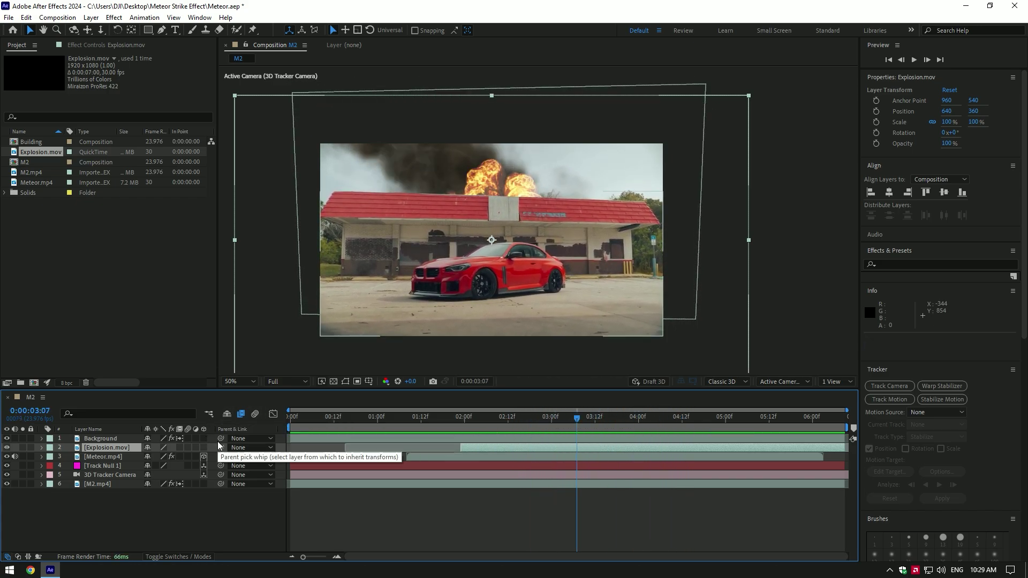
left_click_drag(220, 447, 175, 462)
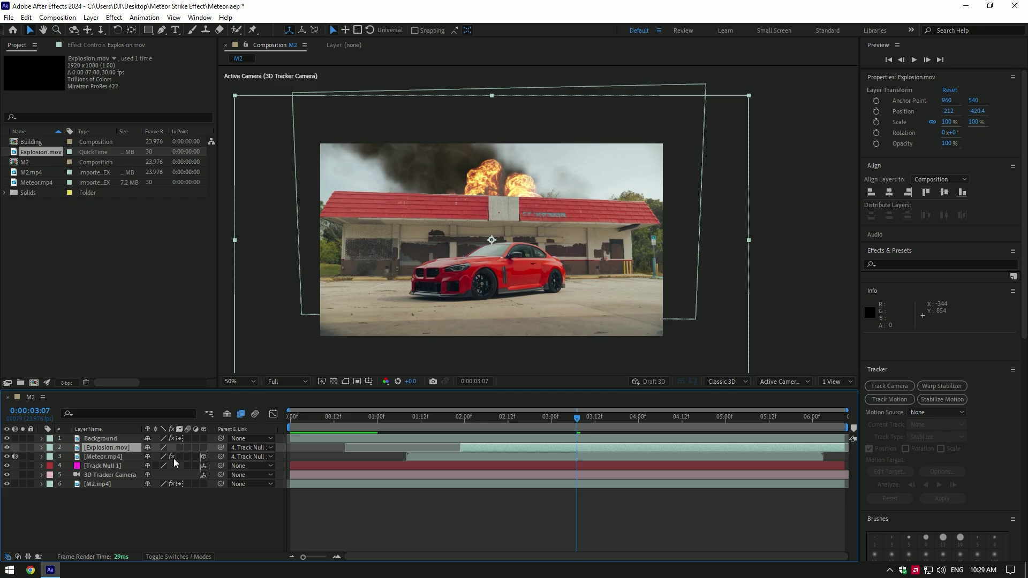
left_click(204, 448)
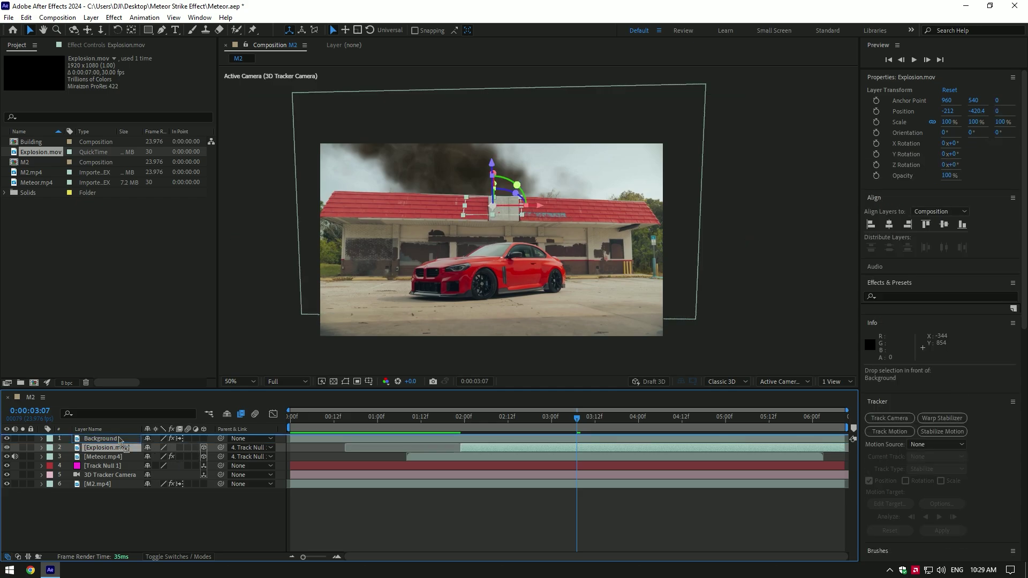
With Explosion.mov temporarily above Background, scale it to 776% and tilt its X orientation to 58.9°, and return it beneath Background
left_click_drag(120, 440, 523, 305)
key("s")
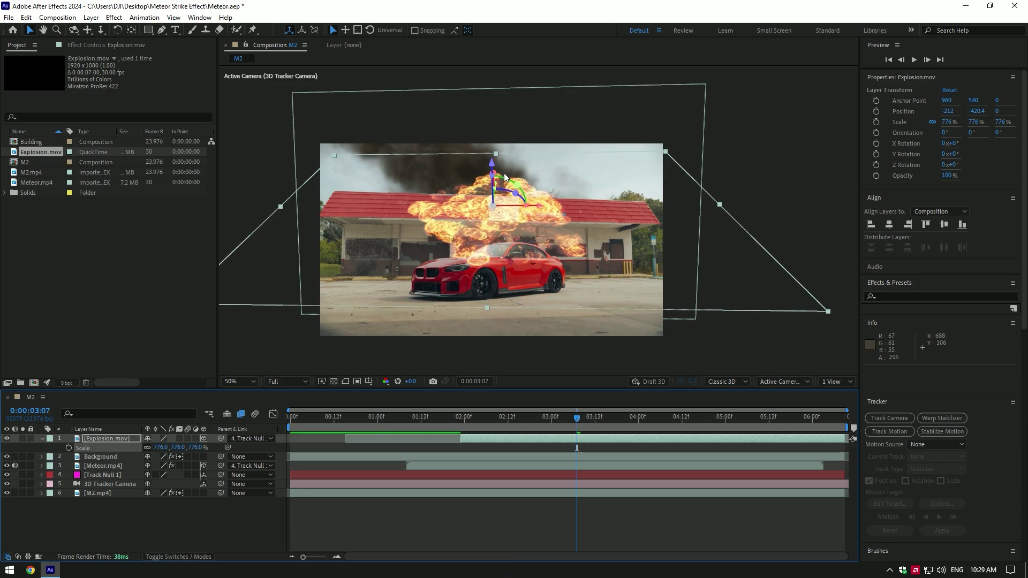
left_click_drag(504, 177, 486, 194)
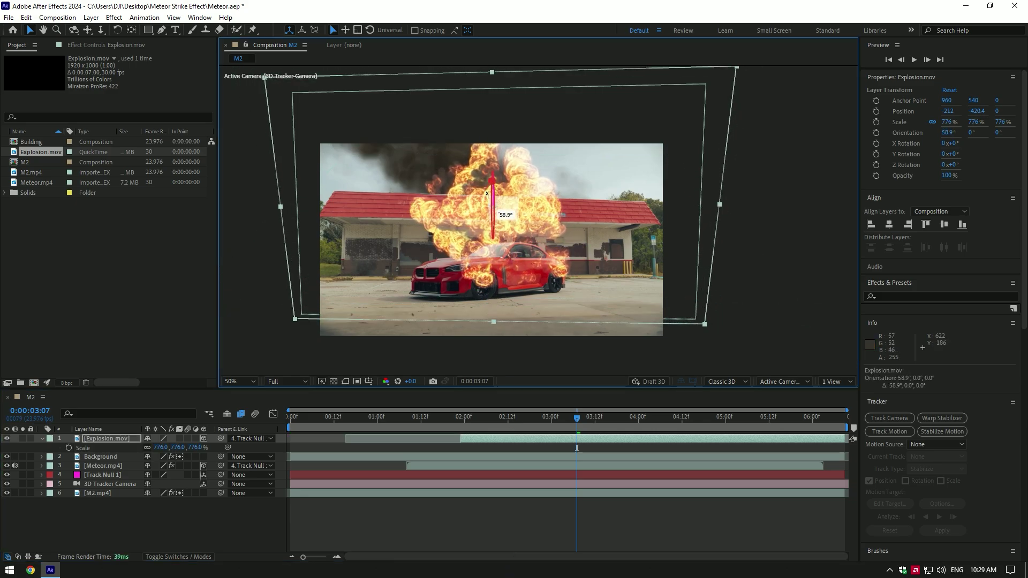
left_click(41, 438)
left_click_drag(105, 439, 111, 454)
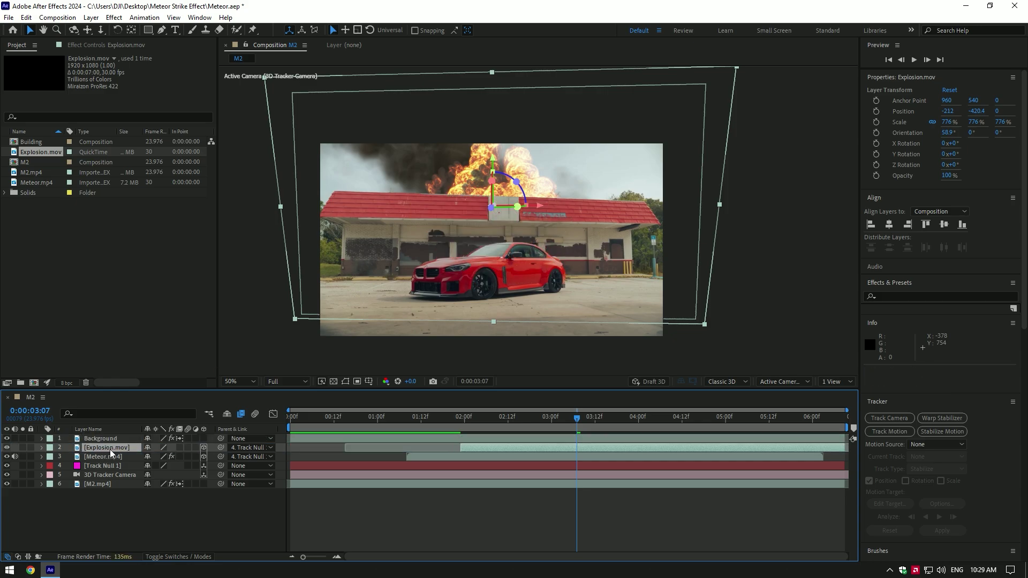
Preview the explosion behind the building from 0:00:01:02 and again from 0:00:02:06, checking its timing and smoke
left_click_drag(576, 424, 384, 423)
key("space")
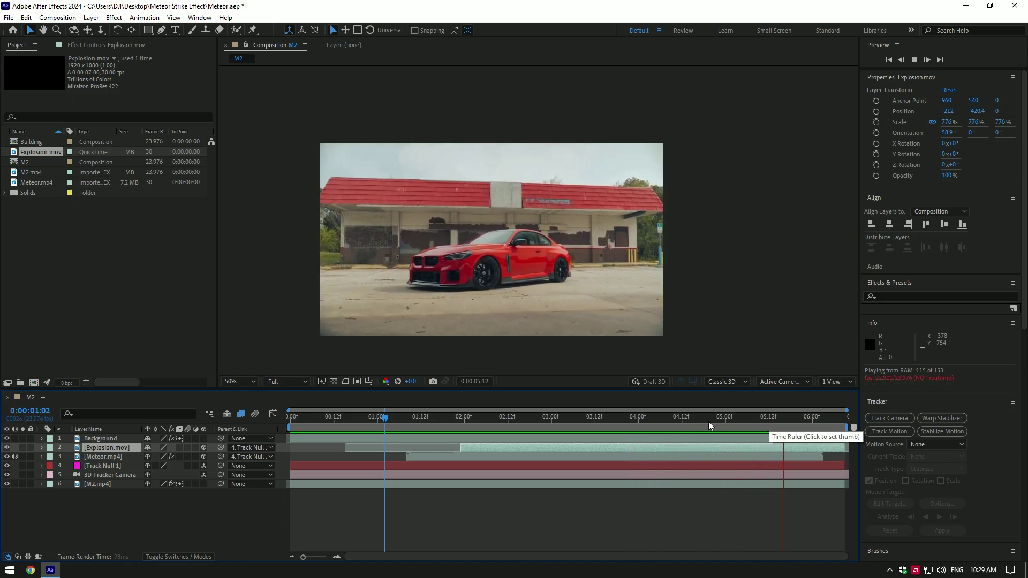
mouse_move(708, 424)
left_mouse_down()
mouse_move(607, 429)
mouse_move(795, 426)
mouse_move(693, 426)
mouse_move(763, 427)
mouse_move(714, 426)
left_mouse_up()
left_click(487, 427)
key("space")
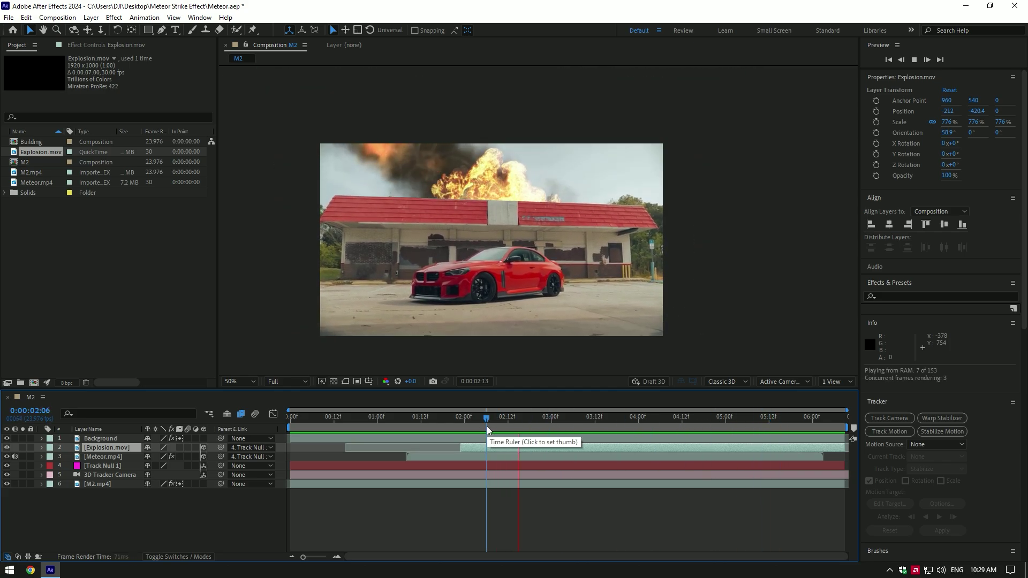
key("space")
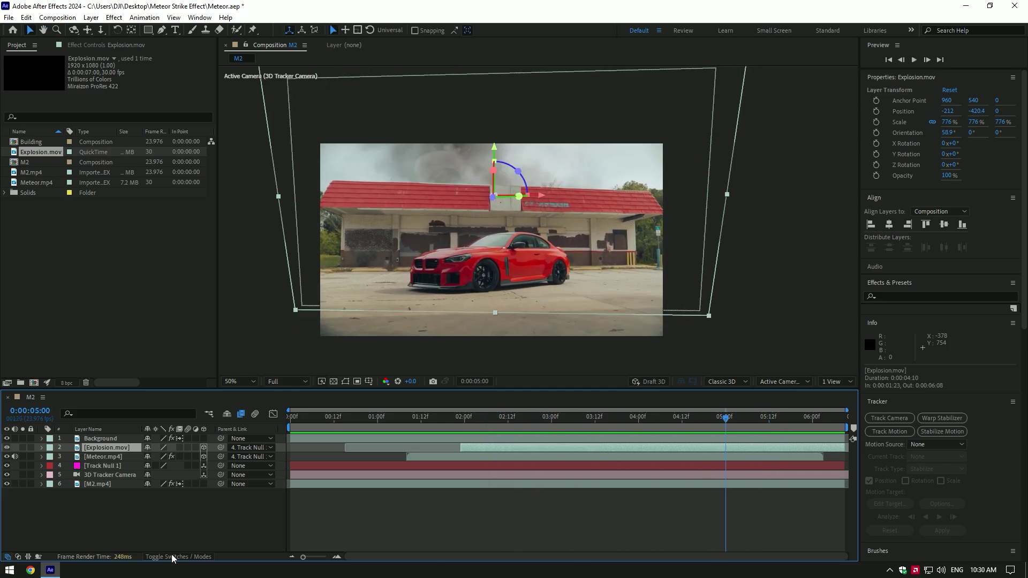
Return the Explosion.mov layer's blending mode to Normal and apply the Luma Key effect to it
left_click(177, 557)
left_click(160, 447)
left_click(203, 94)
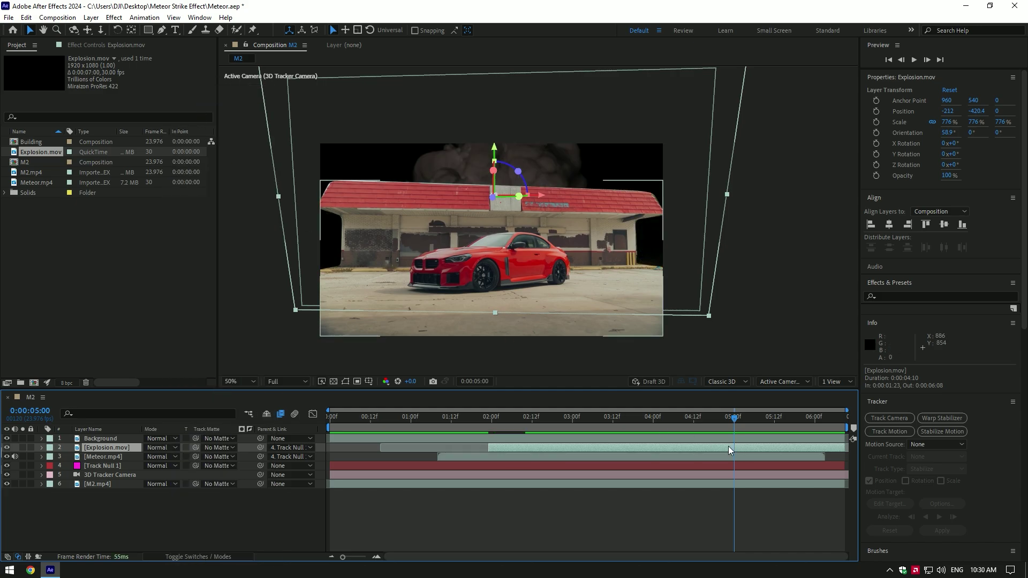
key("ctrl+space")
type("luma")
key("Return")
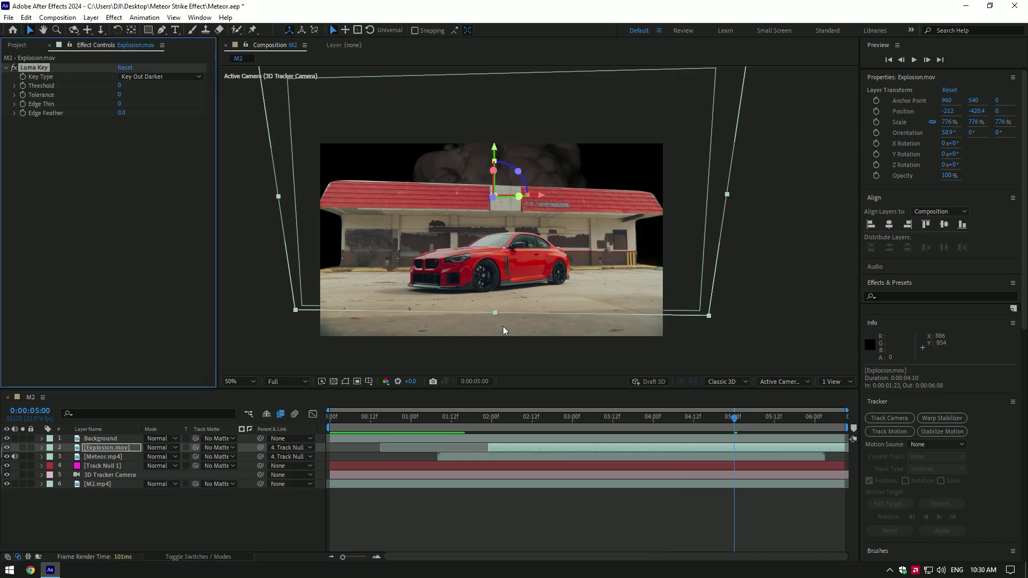
Set the Luma Key to Key Out Darker, threshold 5, tolerance 46, edge thin 5 and edge feather 8.5, and preview the explosion
left_click(145, 78)
left_click(193, 101)
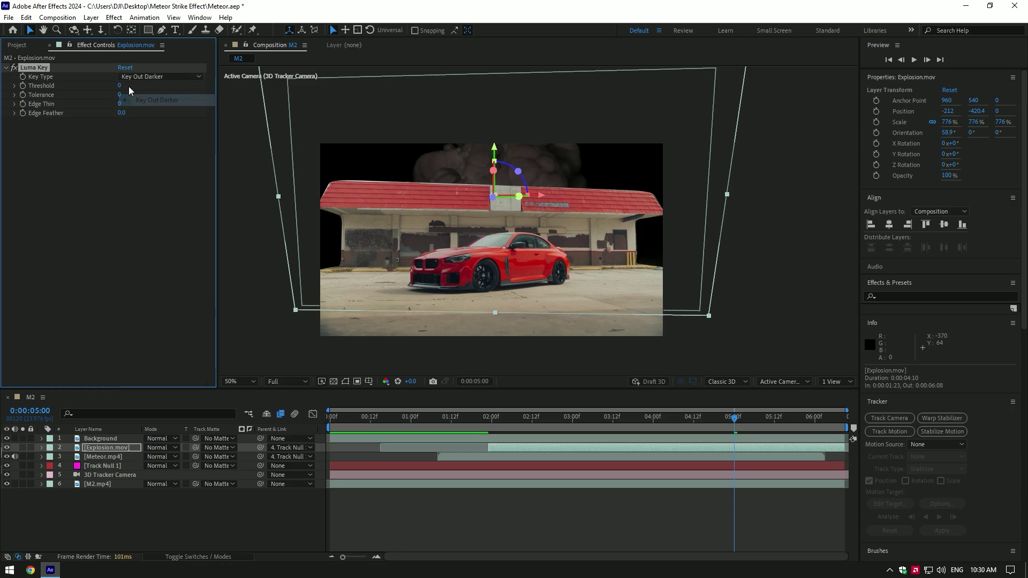
left_click_drag(120, 85, 129, 86)
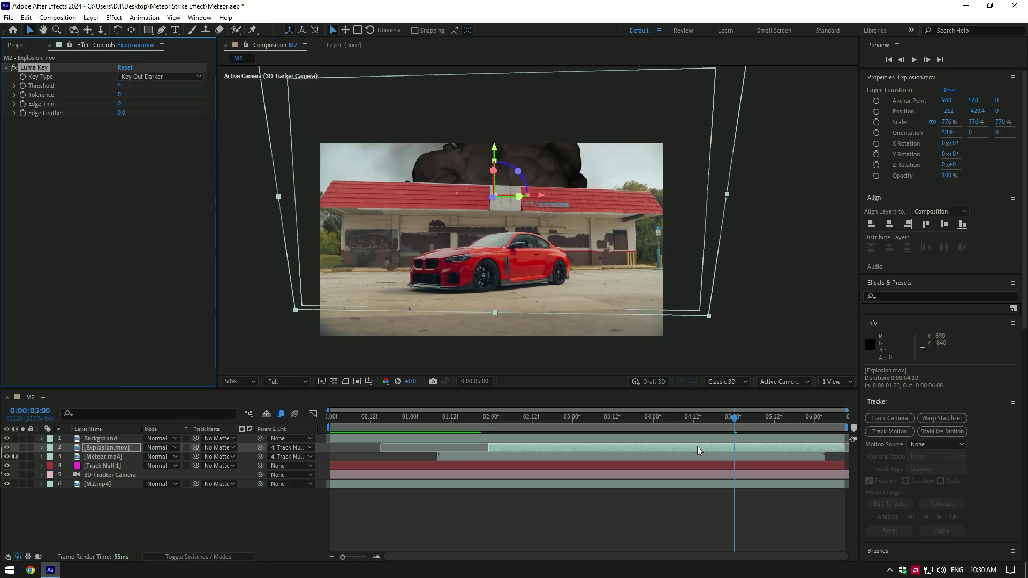
left_click_drag(729, 418, 582, 420)
left_click_drag(120, 95, 143, 91)
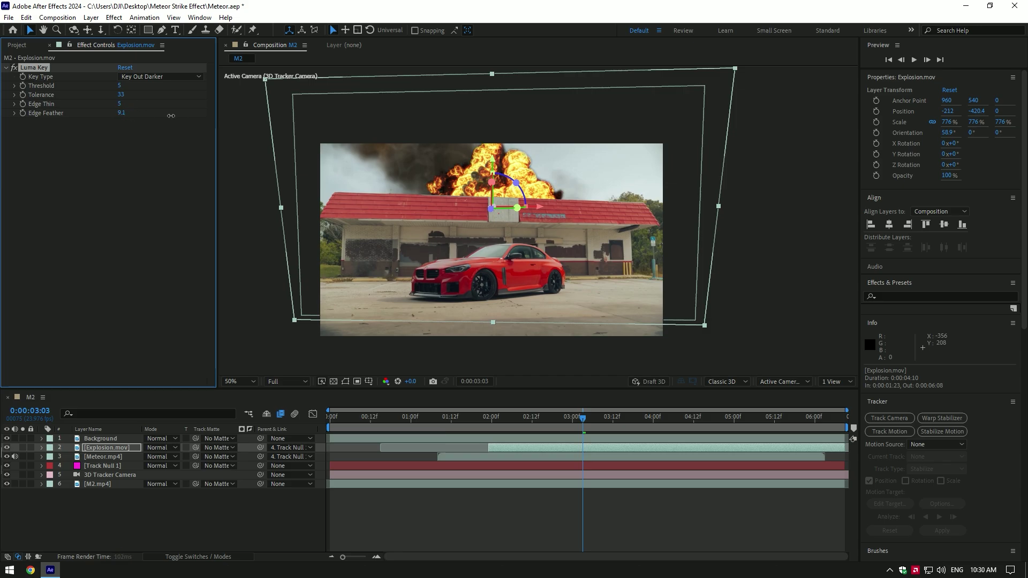
left_click_drag(127, 95, 129, 94)
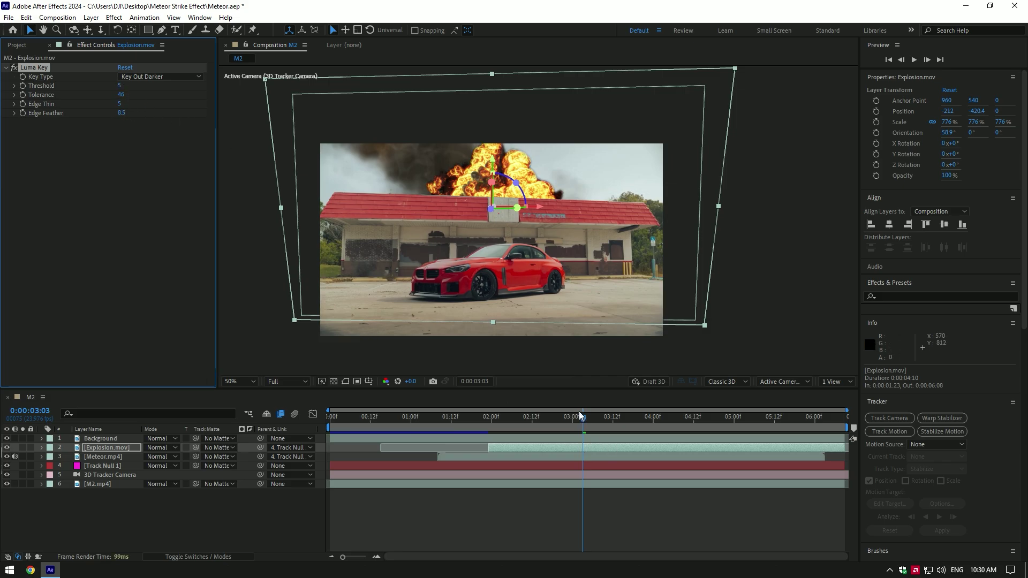
left_click_drag(581, 417, 390, 443)
key("space")
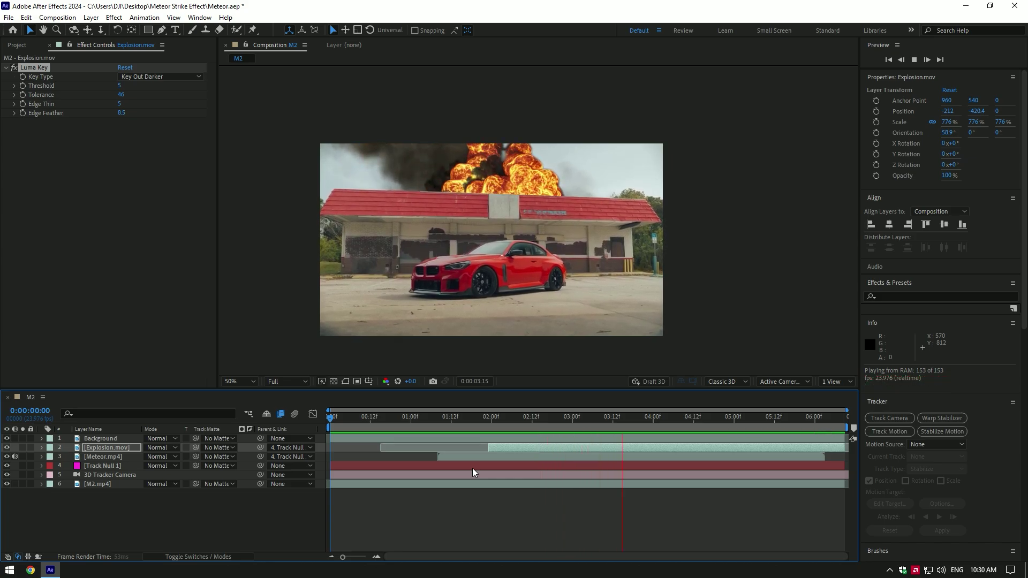
left_click(471, 466)
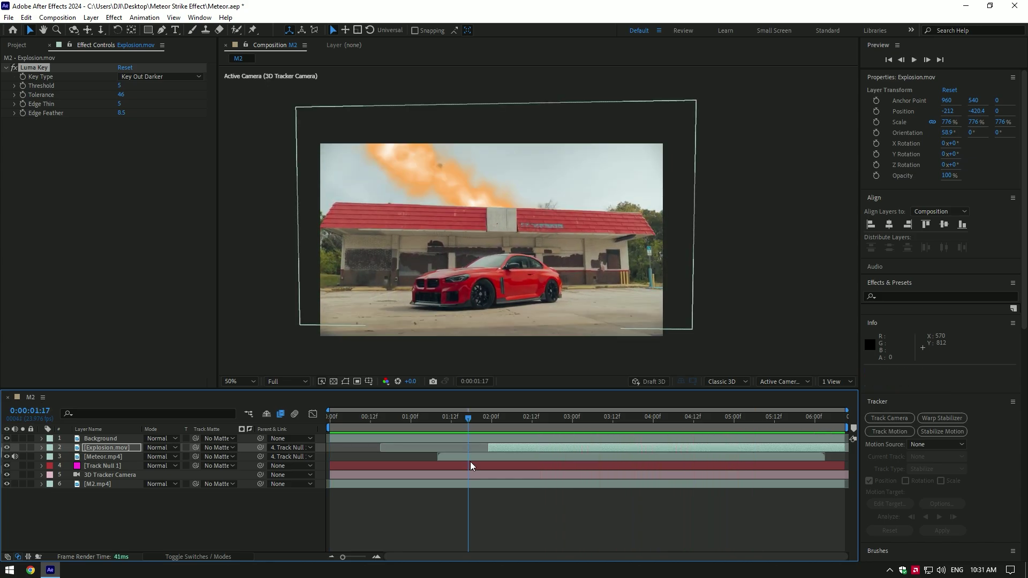
Pre-compose all six layers into Pre-comp 1, moving all attributes into the new composition
left_click(223, 556)
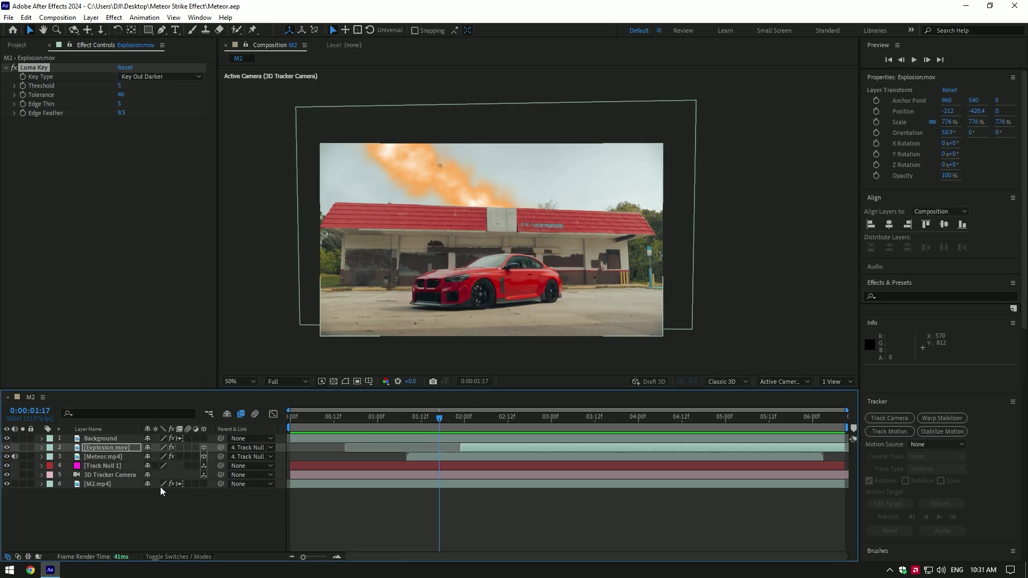
left_click(113, 485)
left_click(108, 438, "shift")
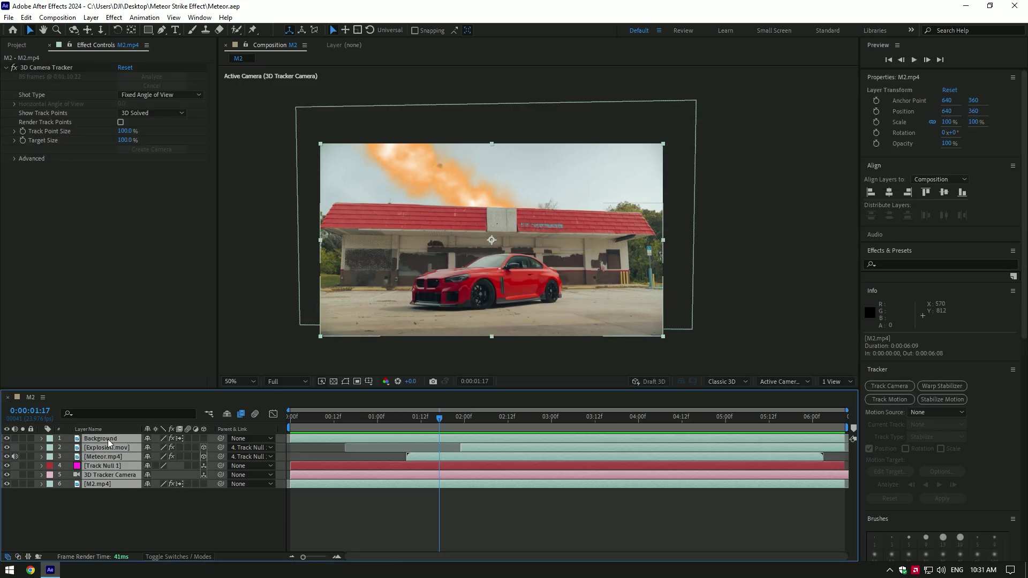
right_click(108, 439)
left_click(164, 371)
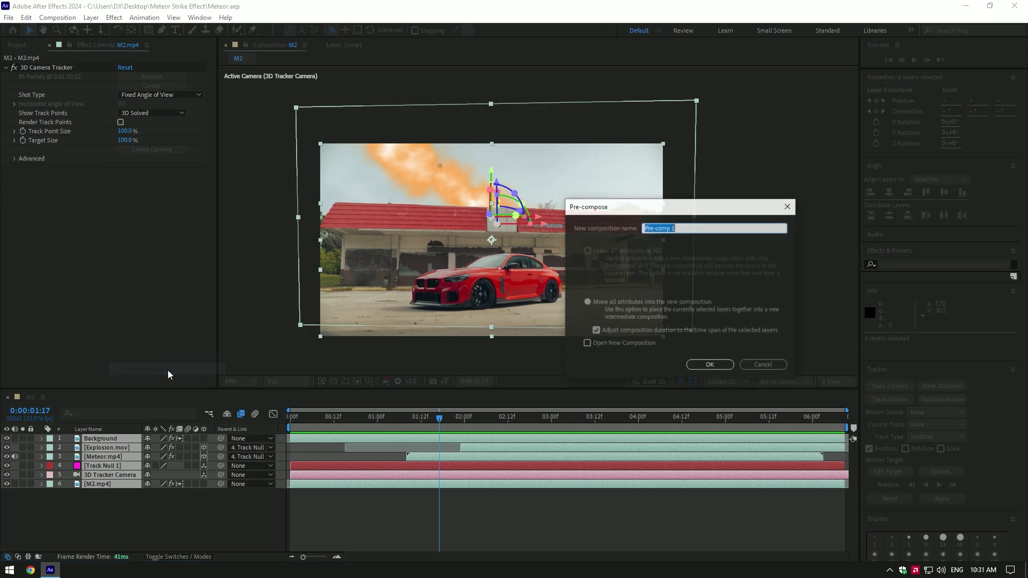
left_click(718, 365)
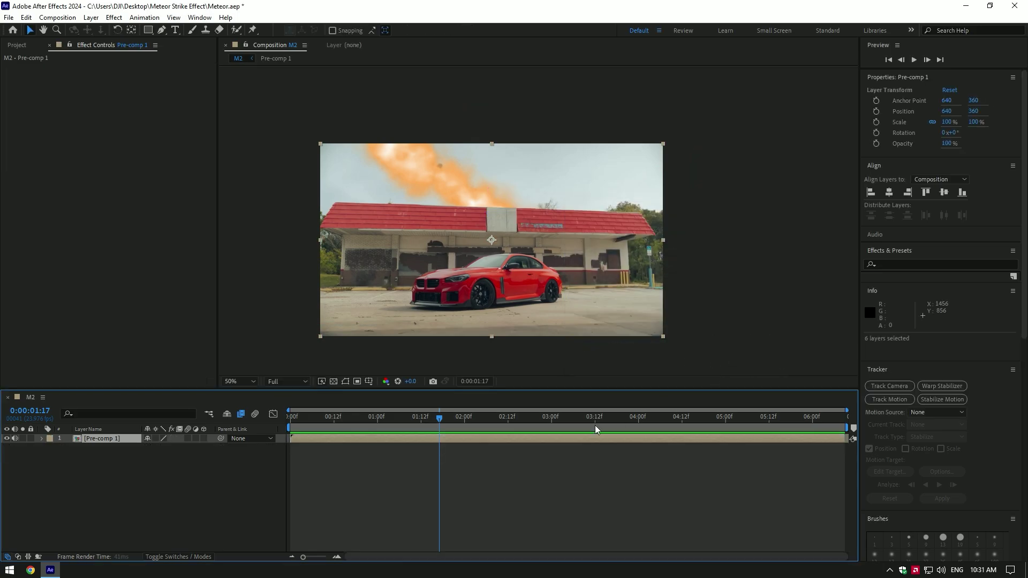
Move to 0:00:01:19 and apply the Twitch effect to the Pre-comp 1 layer
left_click_drag(439, 419, 450, 443)
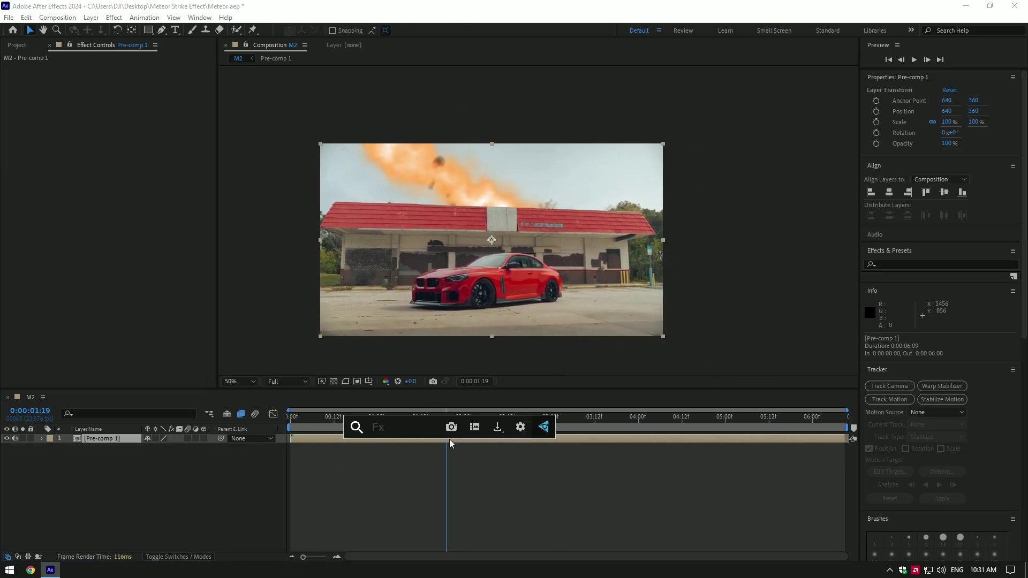
type("twit")
key("Return")
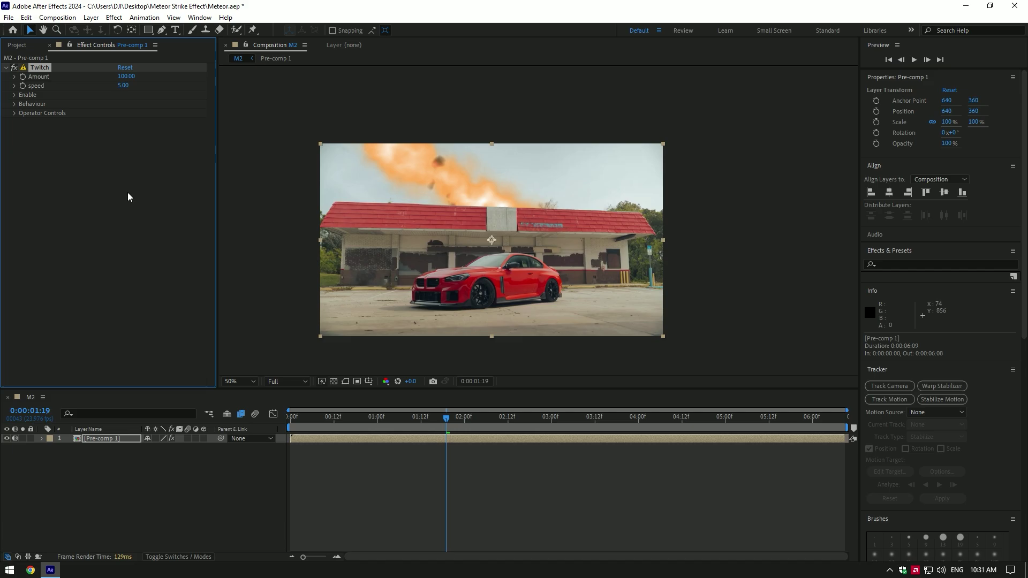
Set Twitch's speed to 20 and keyframe its Amount at 40 at 0:00:01:19, revealing the layer's keyframes
left_click(128, 77)
type("40")
key("Return")
left_click(122, 86)
key("u")
left_click(427, 442)
key("u")
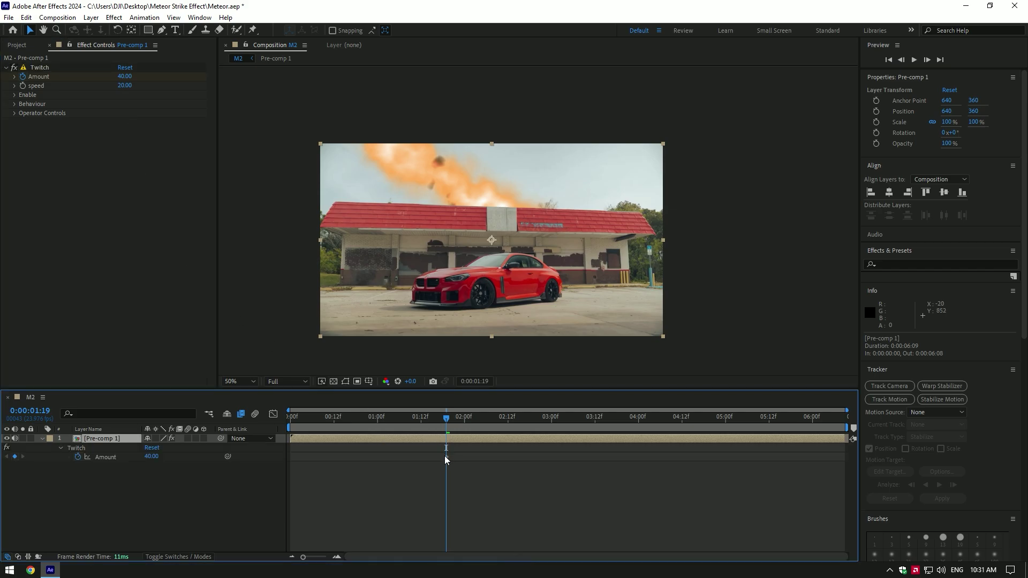
Add a Twitch Amount keyframe of 0 at 0:00:01:16, just before the impact
left_click_drag(446, 418, 436, 420)
left_click(127, 77)
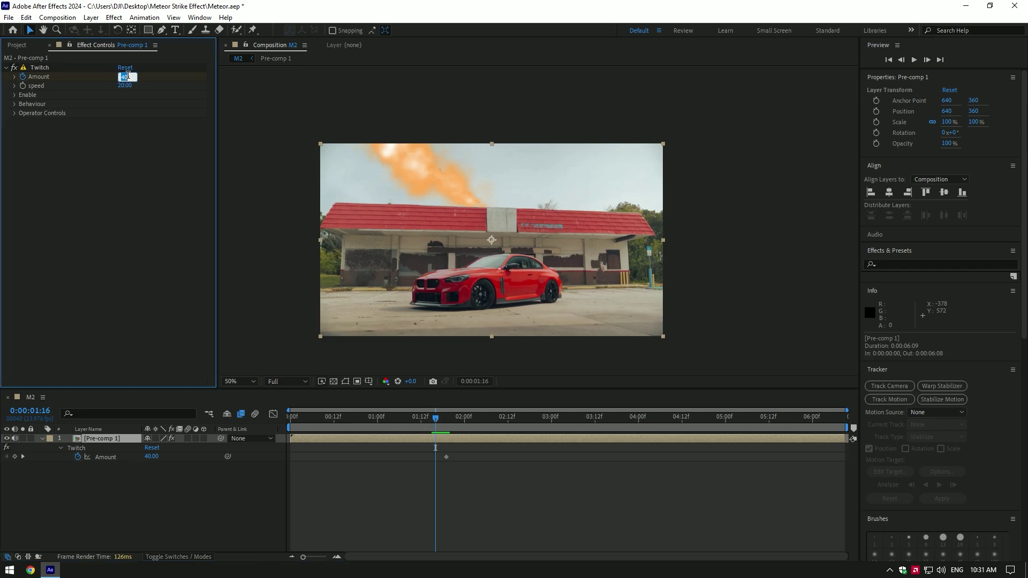
type("0")
key("Return")
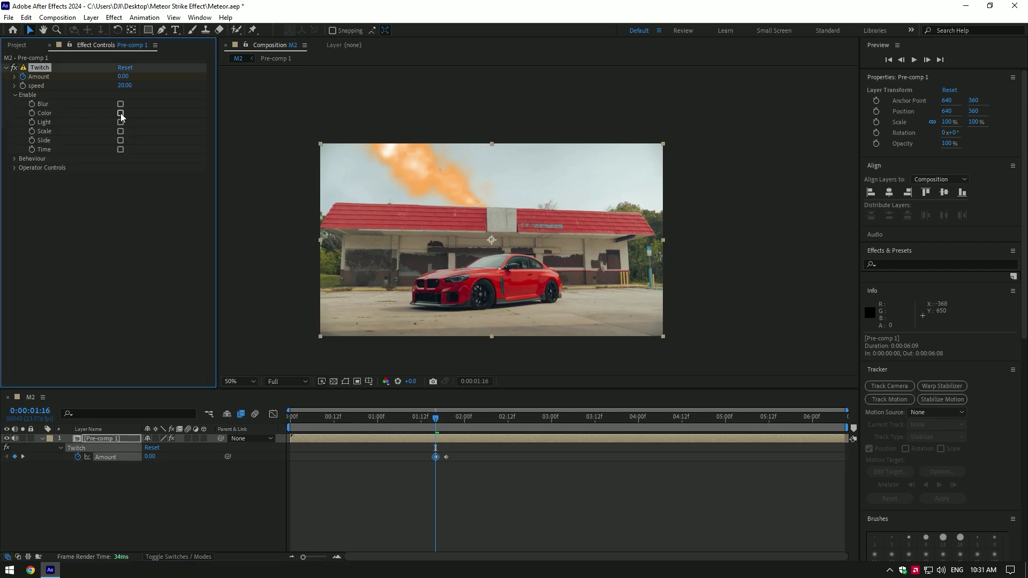
Enable Blur, Light and Slide in the Twitch effect
left_click(120, 105)
left_click(121, 122)
left_click(121, 141)
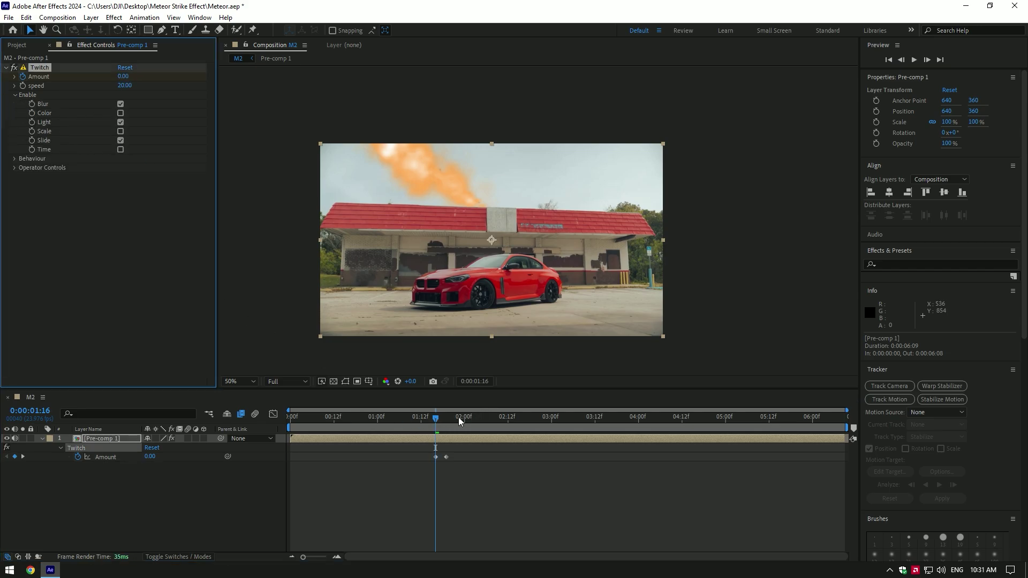
Add a Twitch Amount keyframe of 0 at 0:00:02:21 to end the shake
left_click_drag(442, 421, 546, 425)
left_click(125, 78)
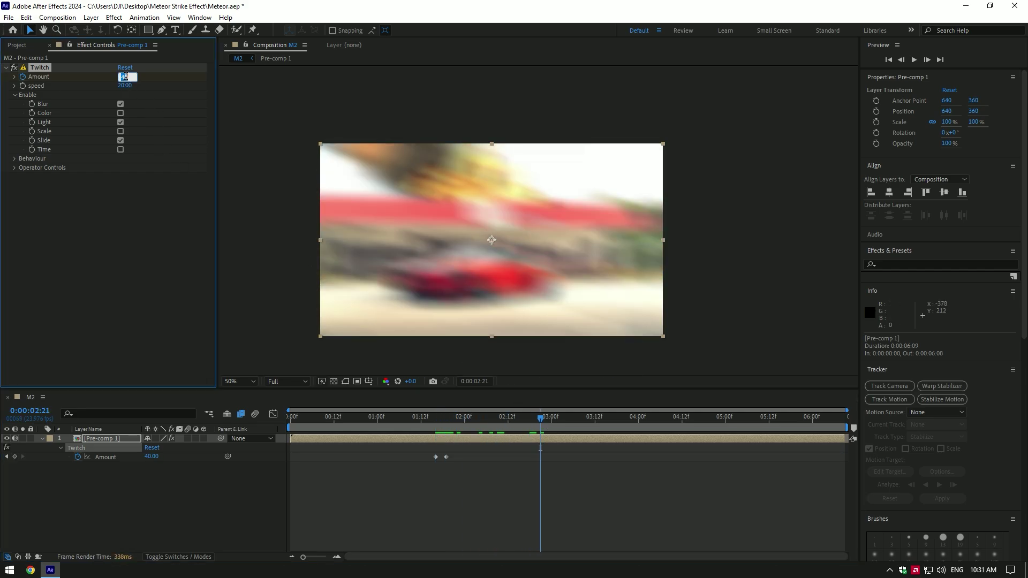
type("0")
key("Return")
Preview the impact shake from 0:00:01:07 and stop at 0:00:02:22
left_click(402, 421)
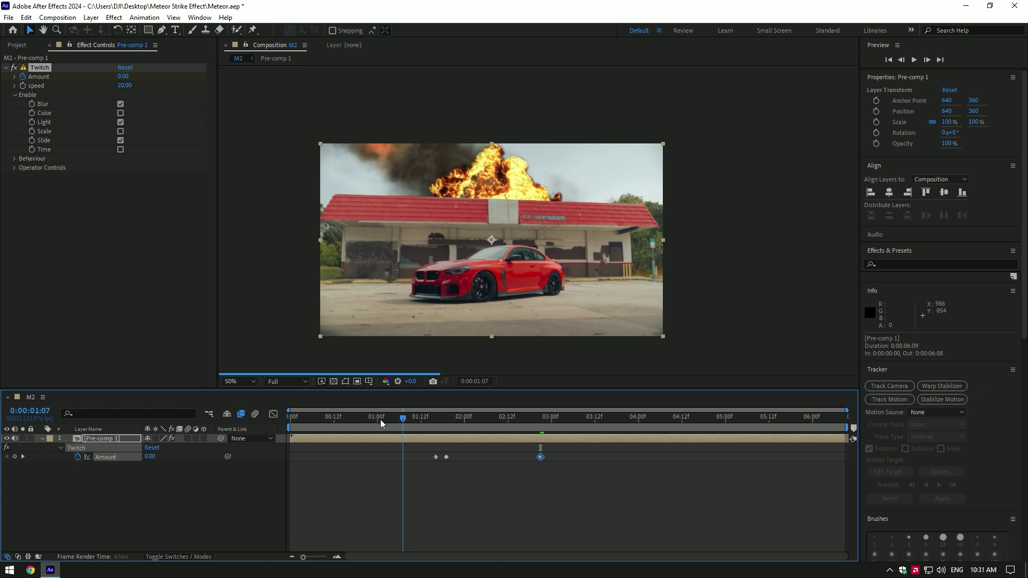
key("space")
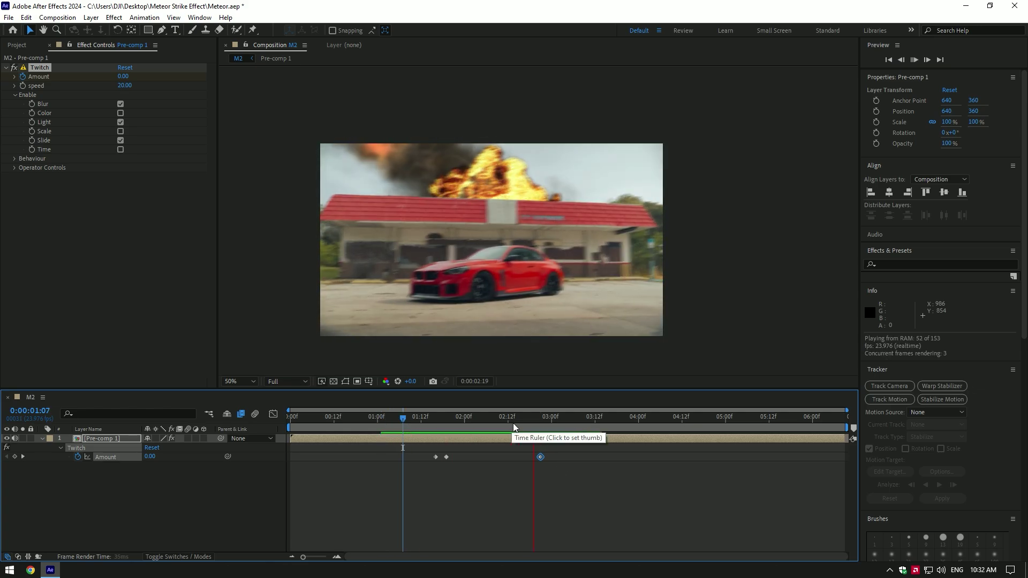
left_click(544, 431)
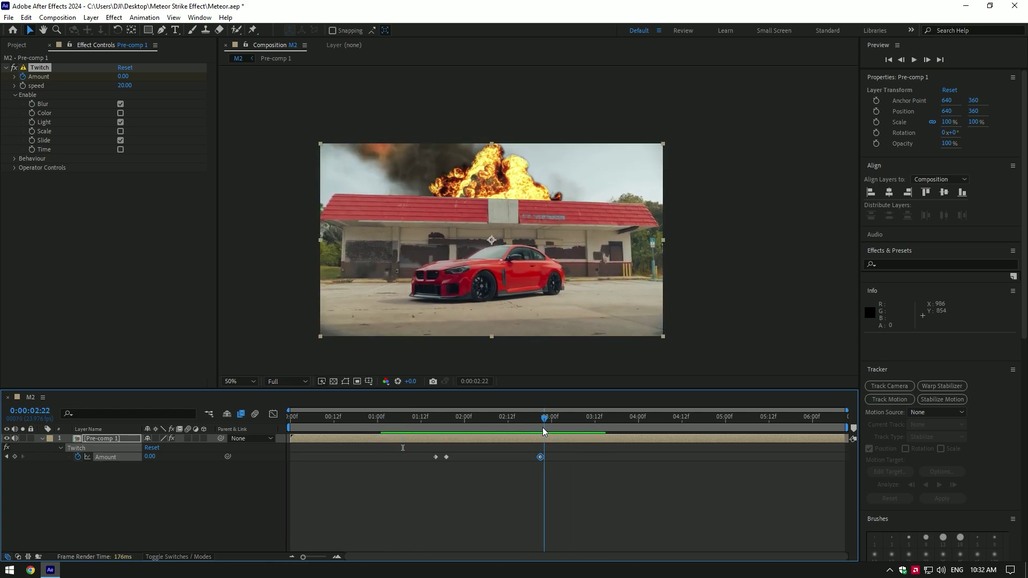